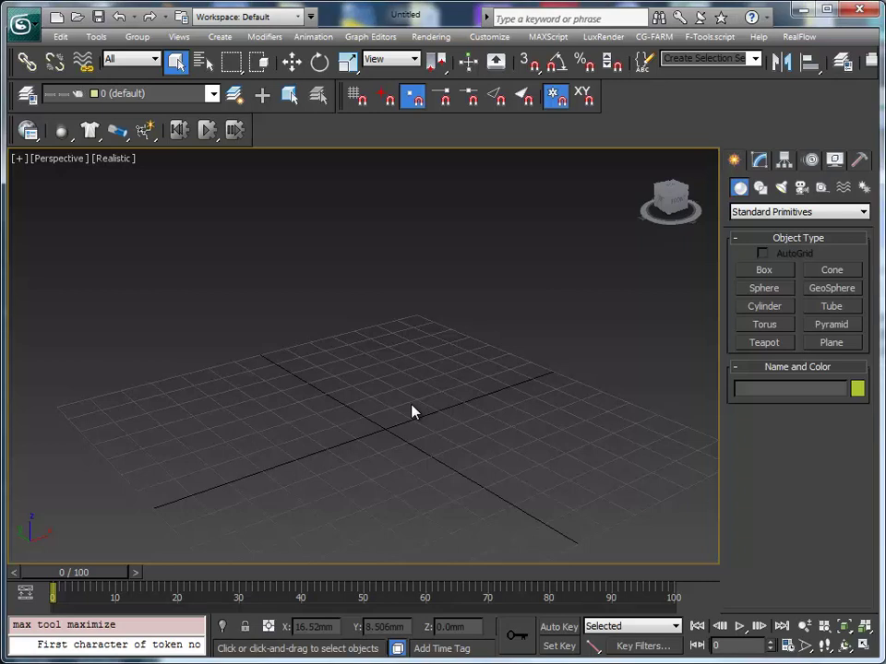
# - Draw a one-turn helix at the grid origin, about 20.9/10.5 mm radii and 44 mm tall
pyautogui.scroll(1, 439, 437)
pyautogui.scroll(1, 414, 372)
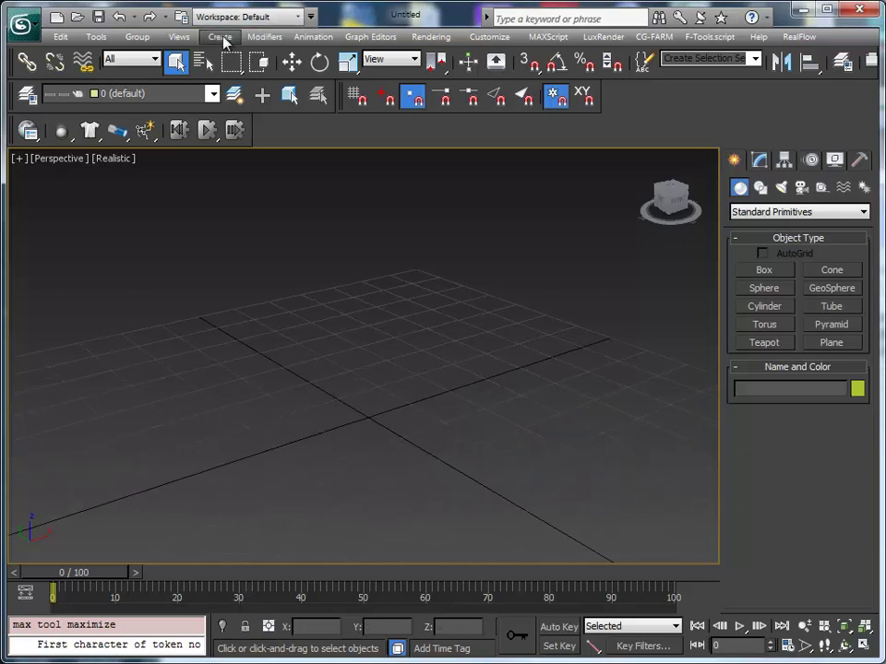
pyautogui.click(222, 37)
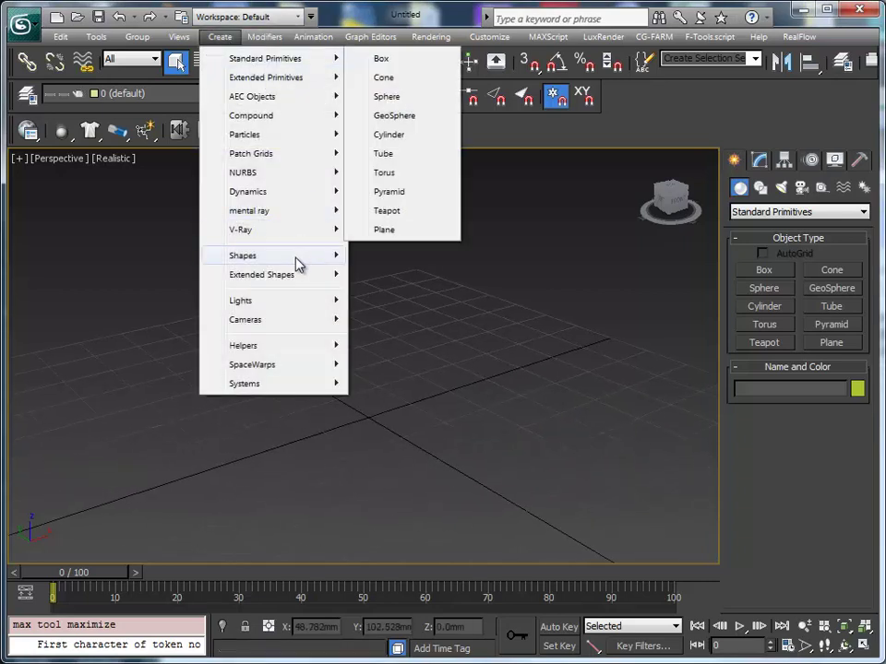
pyautogui.moveTo(273, 256)
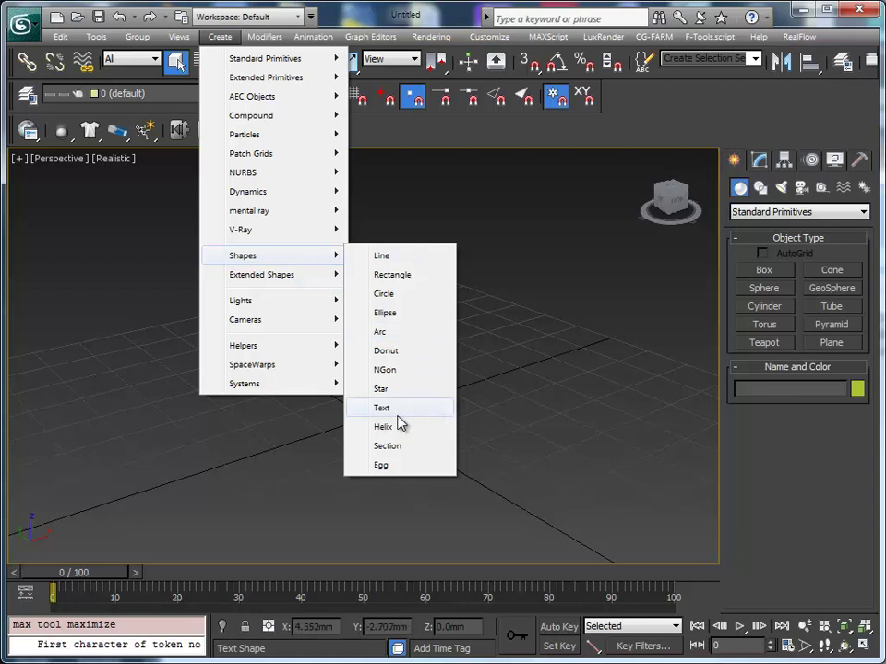
pyautogui.click(399, 426)
pyautogui.moveTo(375, 419)
pyautogui.mouseDown()
pyautogui.moveTo(379, 486)
pyautogui.moveTo(382, 475)
pyautogui.mouseUp()
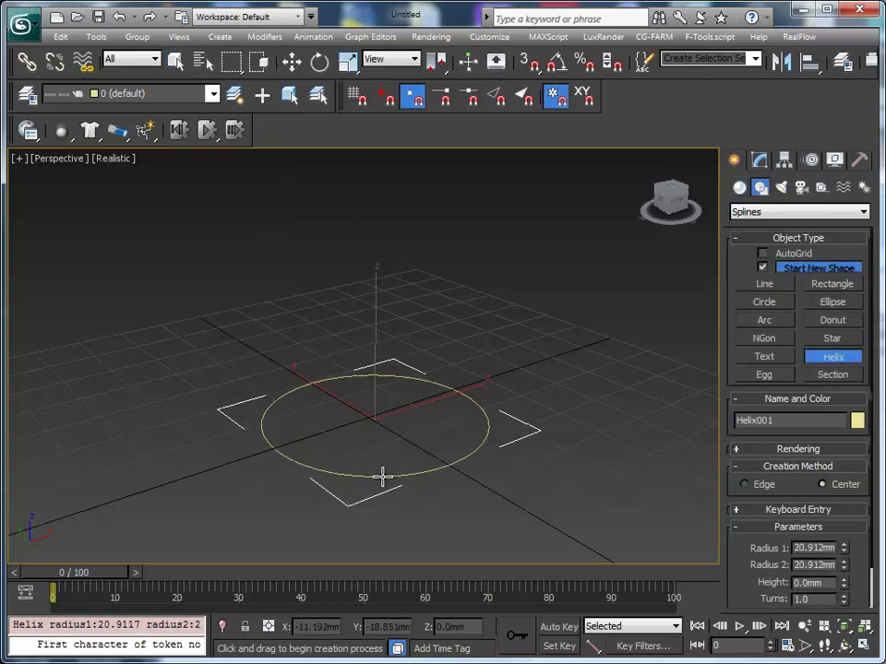
pyautogui.click(387, 194)
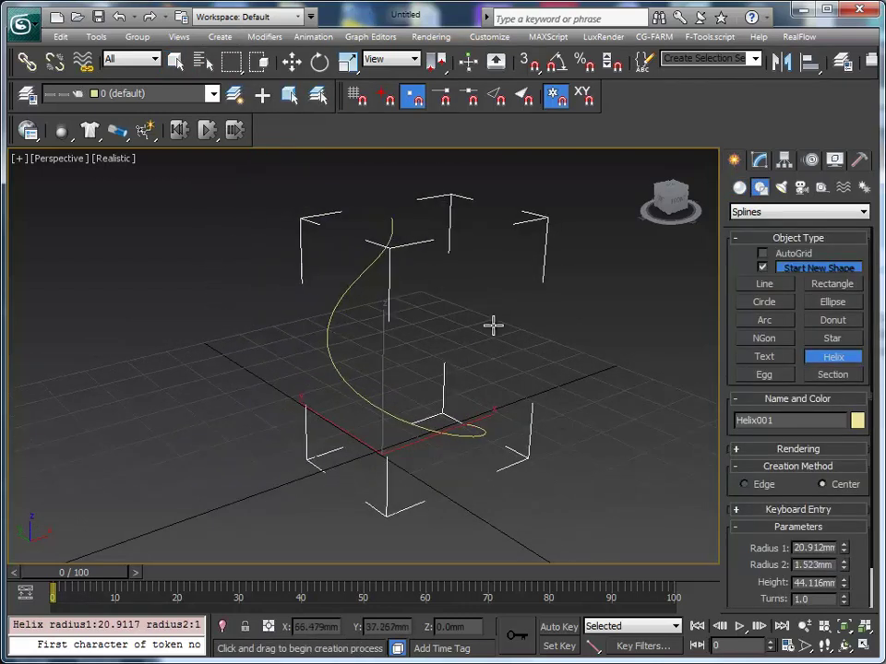
pyautogui.click(538, 358)
pyautogui.keyDown('alt'); pyautogui.moveTo(538, 357); pyautogui.dragTo(447, 406, button='middle'); pyautogui.keyUp('alt')
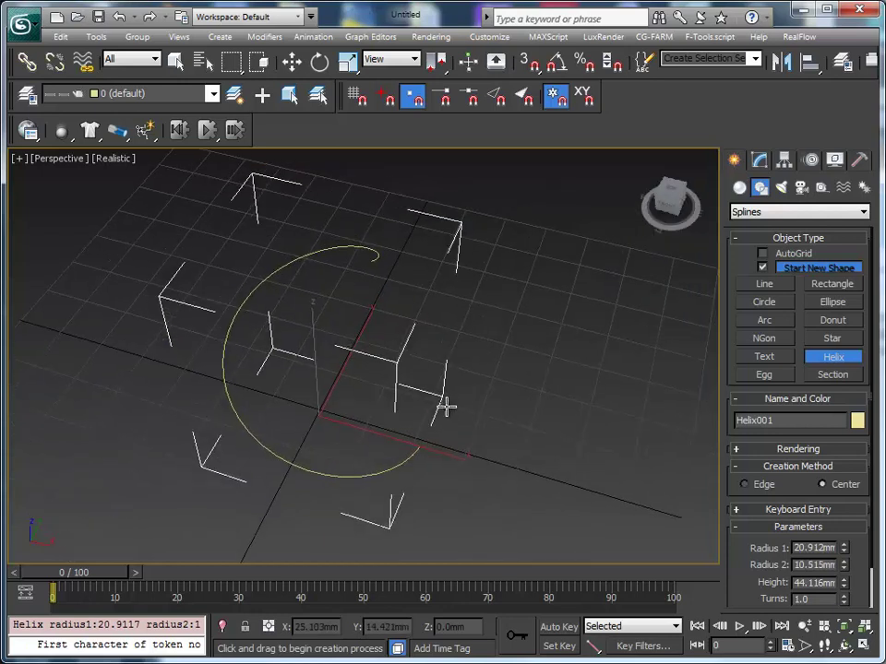
pyautogui.click(759, 159)
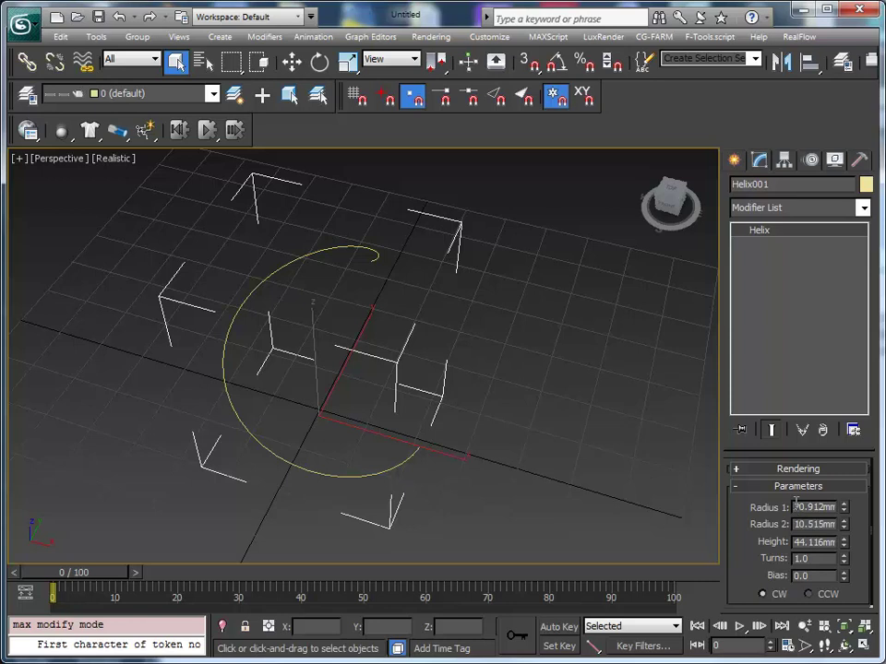
pyautogui.write('100')
# - Set both helix radii to 100 mm and the turns to 4
pyautogui.press('Tab')
pyautogui.write('1')
pyautogui.press('Tab')
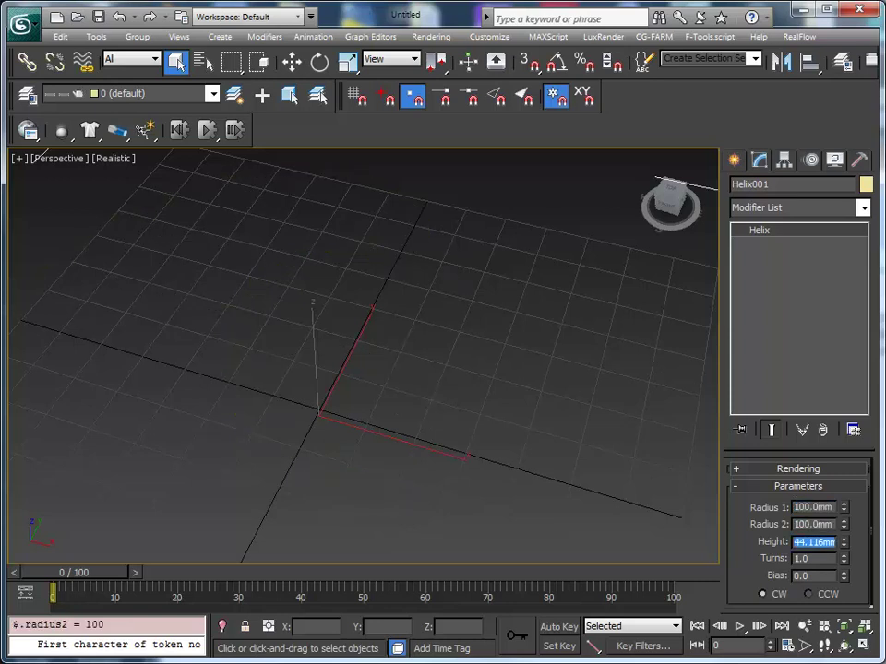
pyautogui.press('Tab')
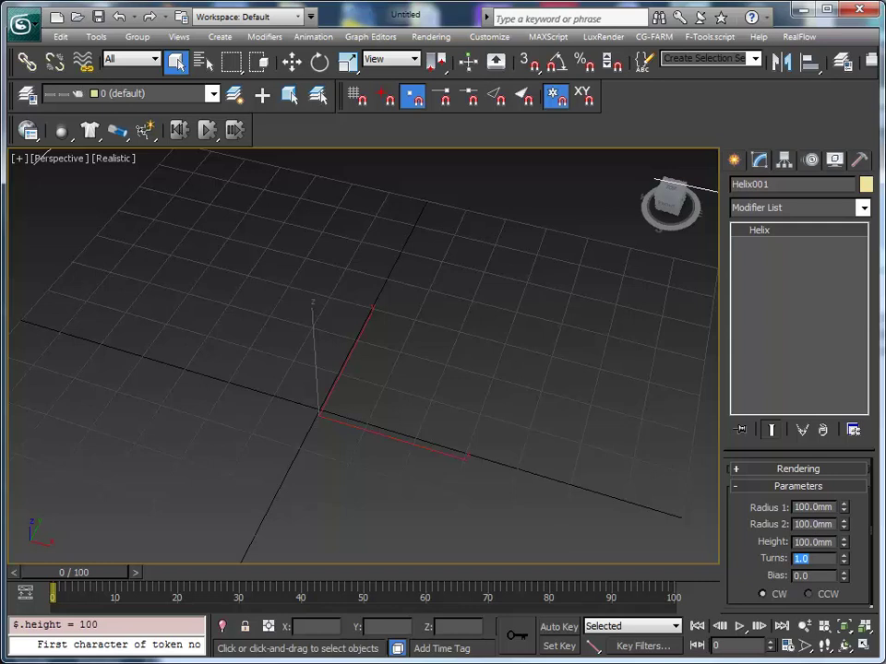
pyautogui.write('4')
pyautogui.press('Tab')
pyautogui.scroll(-5, 360, 332)
pyautogui.scroll(2, 369, 343)
pyautogui.moveTo(371, 345)
pyautogui.keyDown('alt'); pyautogui.mouseDown(button='middle')
pyautogui.moveTo(457, 332)
pyautogui.moveTo(483, 379)
pyautogui.moveTo(493, 430)
pyautogui.moveTo(484, 431)
pyautogui.moveTo(488, 390)
pyautogui.moveTo(603, 455)
pyautogui.mouseUp(button='middle'); pyautogui.keyUp('alt')
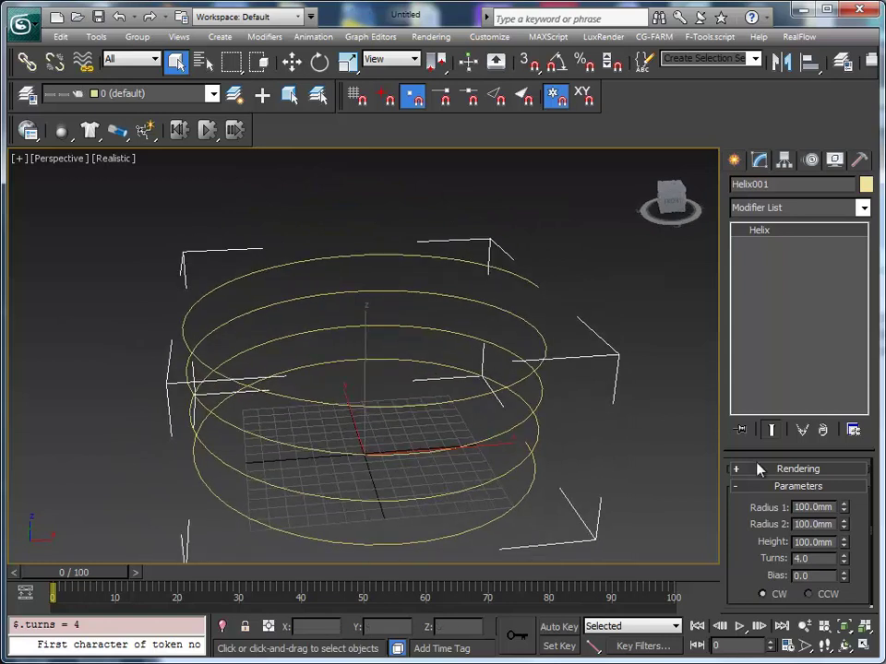
# - Change the helix height to 300 mm
pyautogui.doubleClick(837, 542)
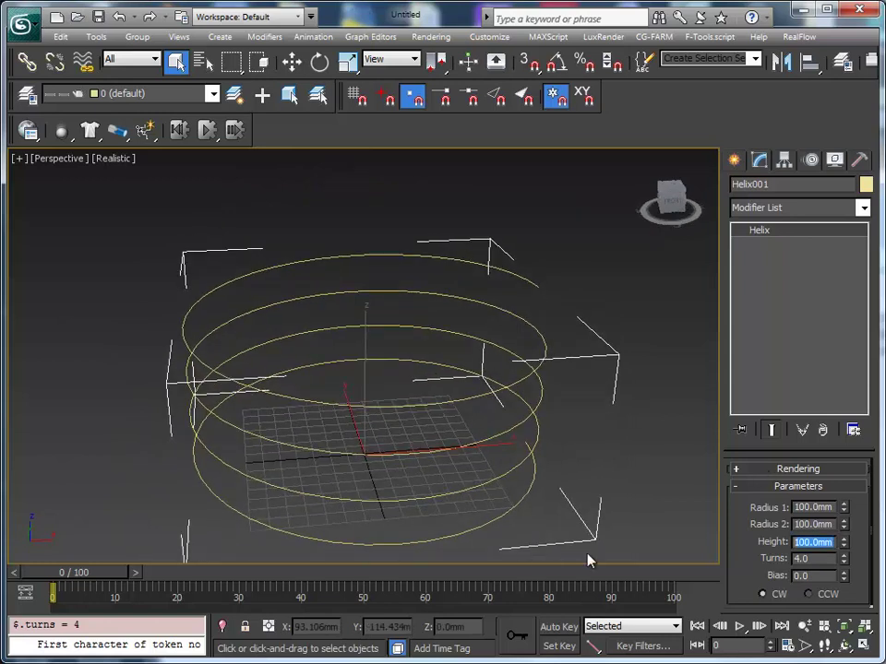
pyautogui.write('300')
pyautogui.press('Tab')
pyautogui.scroll(-1, 443, 463)
pyautogui.scroll(-3, 488, 410)
pyautogui.scroll(2, 488, 409)
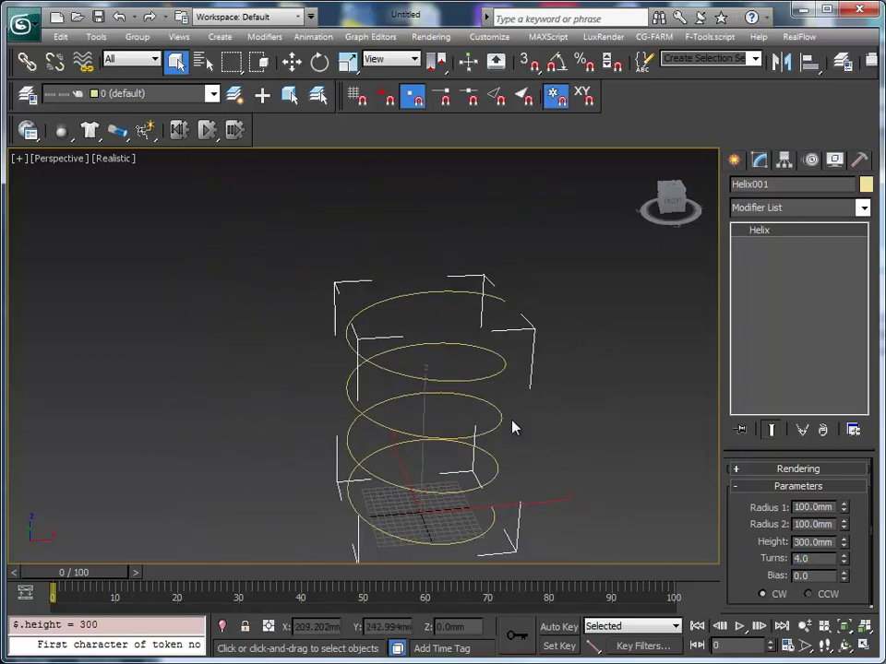
pyautogui.click(264, 37)
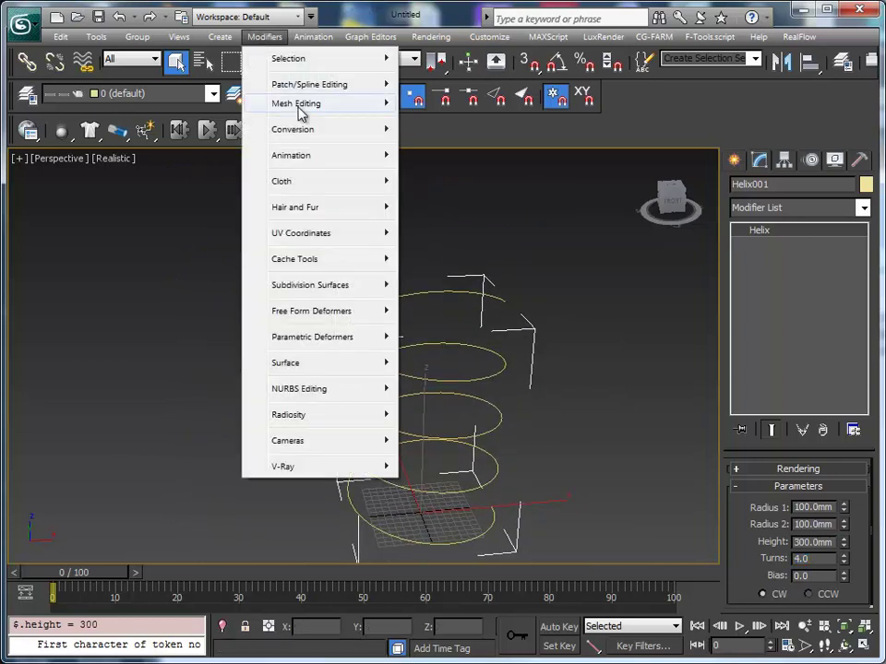
# - Add an Extrude modifier to the helix and show the viewport Shaded with edges
pyautogui.click(436, 198)
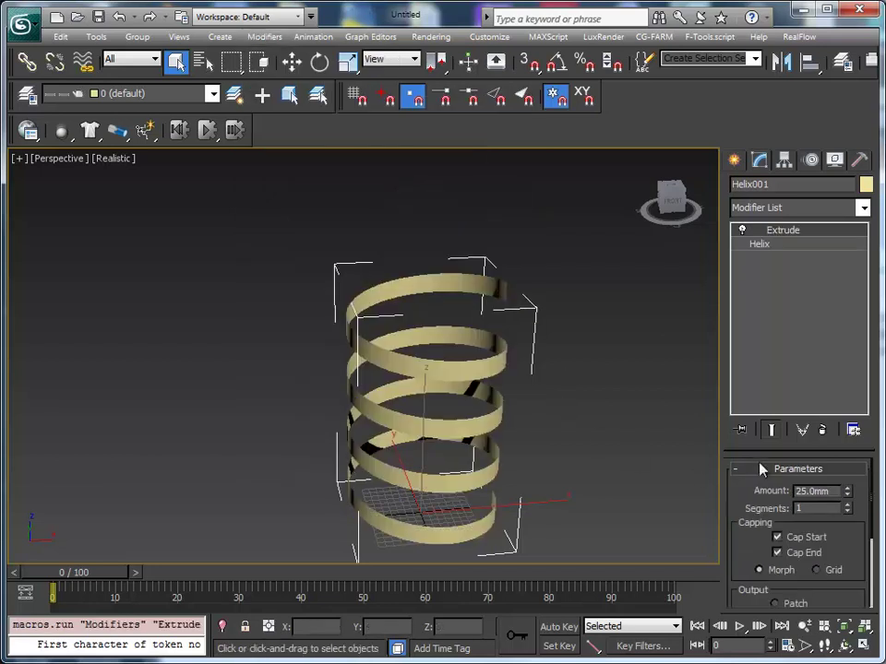
pyautogui.scroll(3, 587, 389)
pyautogui.scroll(-2, 554, 406)
pyautogui.press('F4')
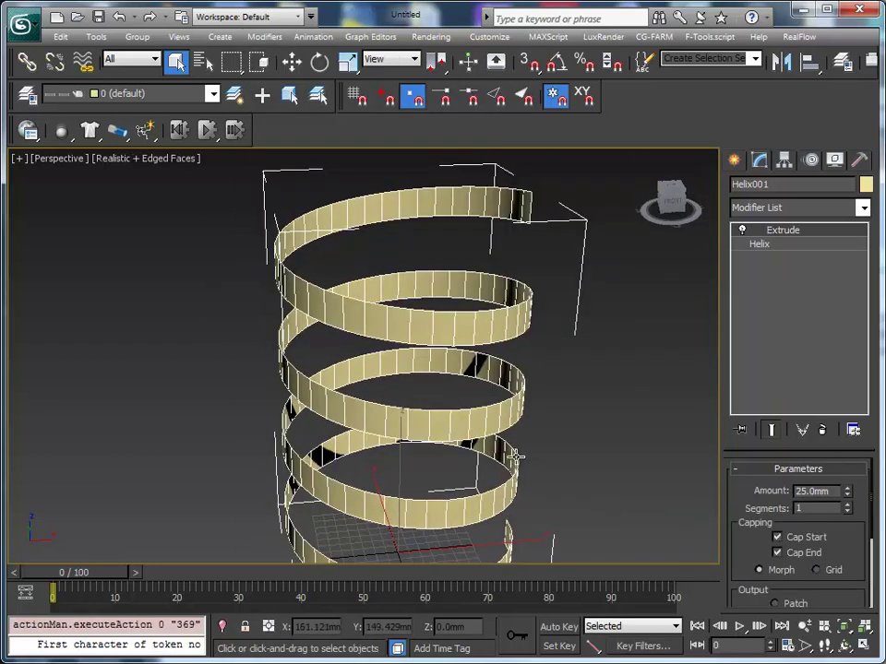
pyautogui.hotkey('ctrl', 'd')
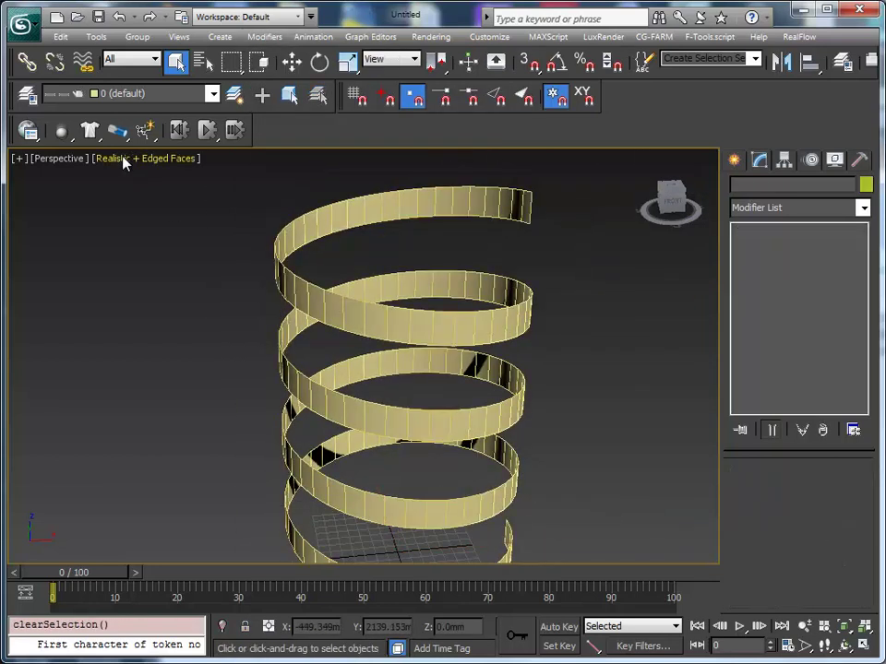
pyautogui.click(125, 162)
pyautogui.click(157, 197)
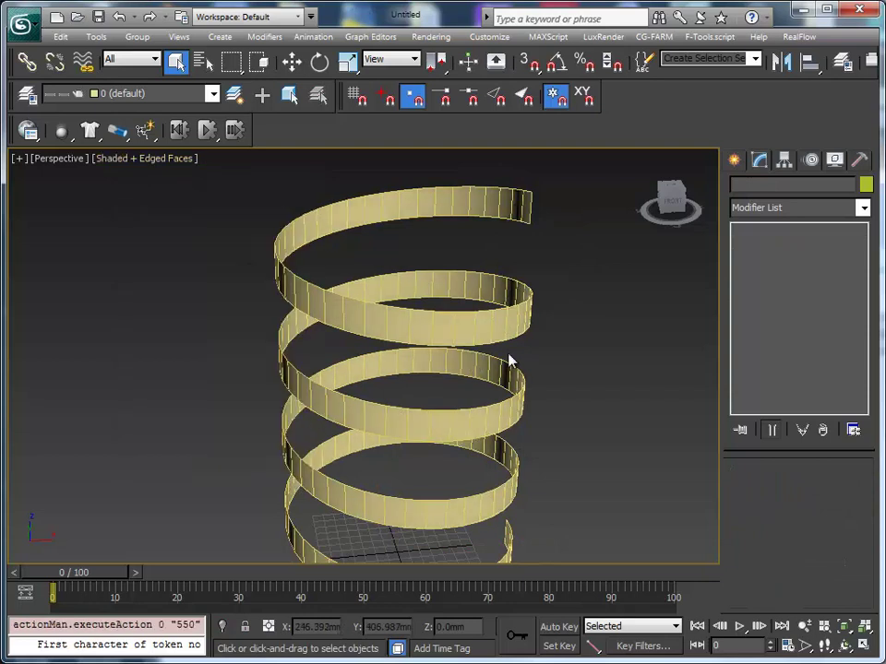
pyautogui.click(405, 320)
# - Set the extrude amount to about 75 mm with 3 segments
pyautogui.moveTo(847, 494); pyautogui.dragTo(839, 403)
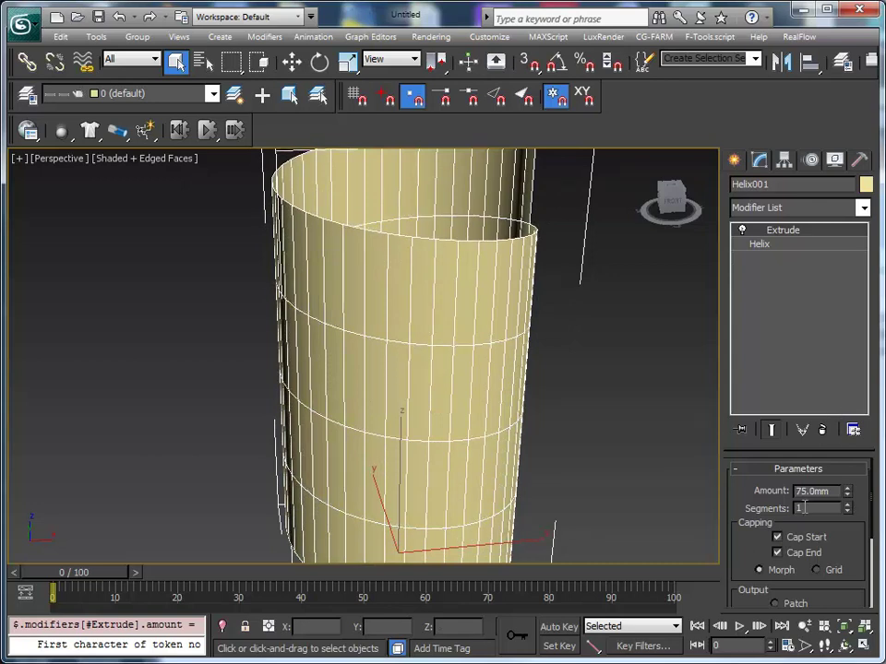
pyautogui.moveTo(847, 494); pyautogui.dragTo(836, 501)
pyautogui.click(847, 505)
pyautogui.click(847, 505)
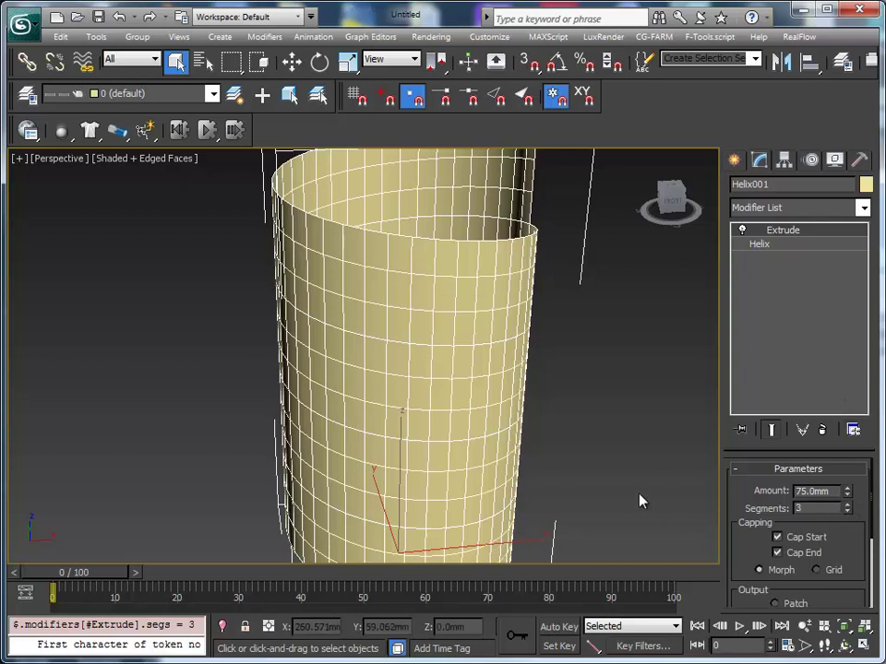
# - Reset the extrude segments to 1 and dock the floating toolbar on the second row
pyautogui.rightClick(847, 513)
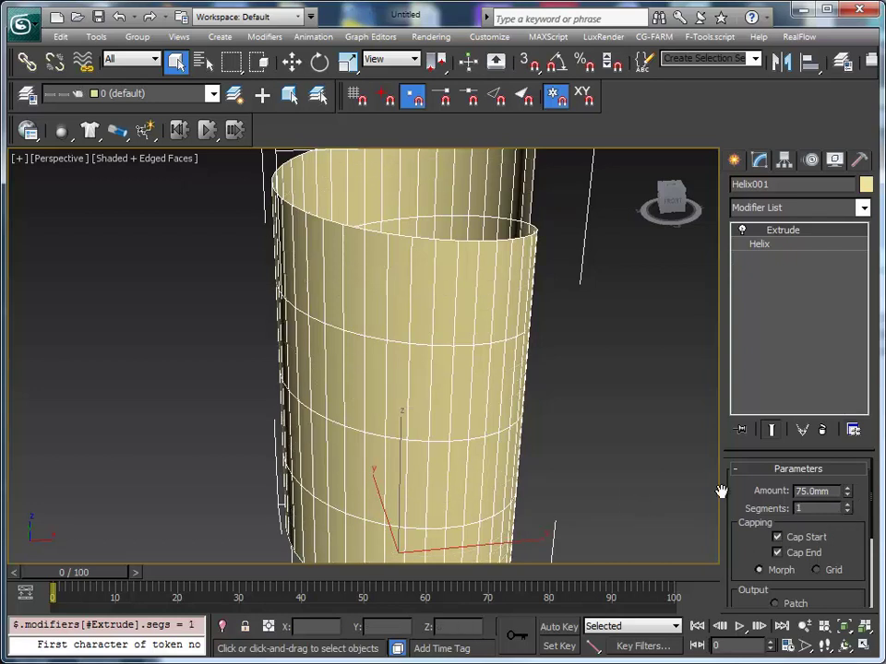
pyautogui.scroll(-5, 483, 475)
pyautogui.moveTo(482, 475)
pyautogui.keyDown('alt'); pyautogui.mouseDown(button='middle')
pyautogui.moveTo(552, 409)
pyautogui.moveTo(529, 401)
pyautogui.moveTo(567, 425)
pyautogui.moveTo(538, 467)
pyautogui.mouseUp(button='middle'); pyautogui.keyUp('alt')
pyautogui.scroll(3, 552, 409)
pyautogui.moveTo(16, 127)
pyautogui.mouseDown()
pyautogui.moveTo(604, 106)
pyautogui.moveTo(609, 95)
pyautogui.mouseUp()
pyautogui.moveTo(550, 234)
pyautogui.keyDown('alt'); pyautogui.mouseDown(button='middle')
pyautogui.moveTo(451, 403)
pyautogui.moveTo(342, 411)
pyautogui.moveTo(491, 395)
pyautogui.mouseUp(button='middle'); pyautogui.keyUp('alt')
# - Convert the extruded helix to an Editable Poly
pyautogui.scroll(5, 342, 412)
pyautogui.scroll(-5, 425, 306)
pyautogui.keyDown('alt'); pyautogui.moveTo(425, 307); pyautogui.dragTo(404, 377, button='middle'); pyautogui.keyUp('alt')
pyautogui.rightClick(405, 376)
pyautogui.moveTo(434, 537)
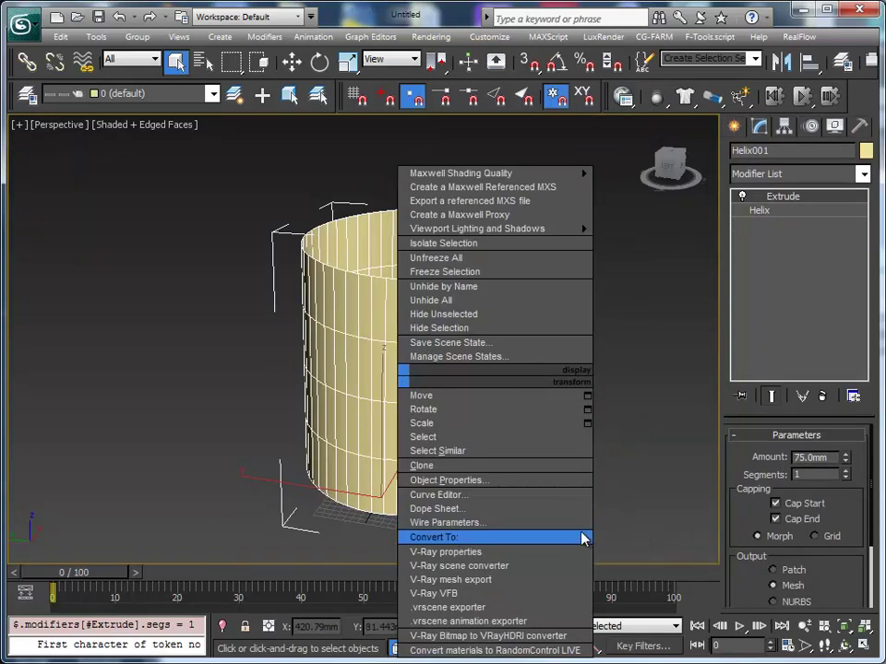
pyautogui.click(672, 550)
# - Orbit to inspect the open shell and switch to Vertex level
pyautogui.moveTo(542, 447)
pyautogui.keyDown('alt'); pyautogui.mouseDown(button='middle')
pyautogui.moveTo(513, 474)
pyautogui.moveTo(453, 438)
pyautogui.mouseUp(button='middle'); pyautogui.keyUp('alt')
pyautogui.scroll(5, 453, 439)
pyautogui.scroll(-5, 453, 438)
pyautogui.moveTo(415, 468)
pyautogui.keyDown('alt'); pyautogui.mouseDown(button='middle')
pyautogui.moveTo(504, 389)
pyautogui.moveTo(569, 447)
pyautogui.moveTo(628, 445)
pyautogui.moveTo(508, 475)
pyautogui.moveTo(388, 486)
pyautogui.moveTo(447, 456)
pyautogui.moveTo(323, 466)
pyautogui.moveTo(292, 451)
pyautogui.moveTo(420, 450)
pyautogui.moveTo(352, 467)
pyautogui.moveTo(402, 439)
pyautogui.moveTo(221, 470)
pyautogui.moveTo(210, 488)
pyautogui.moveTo(265, 472)
pyautogui.mouseUp(button='middle'); pyautogui.keyUp('alt')
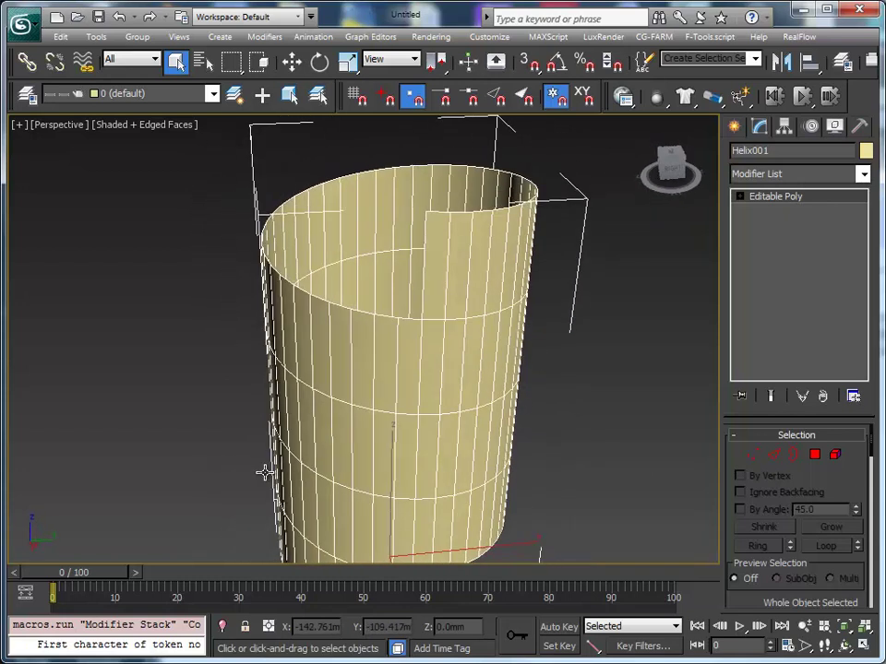
pyautogui.moveTo(514, 379)
pyautogui.keyDown('alt'); pyautogui.mouseDown(button='middle')
pyautogui.moveTo(511, 338)
pyautogui.moveTo(546, 320)
pyautogui.mouseUp(button='middle'); pyautogui.keyUp('alt')
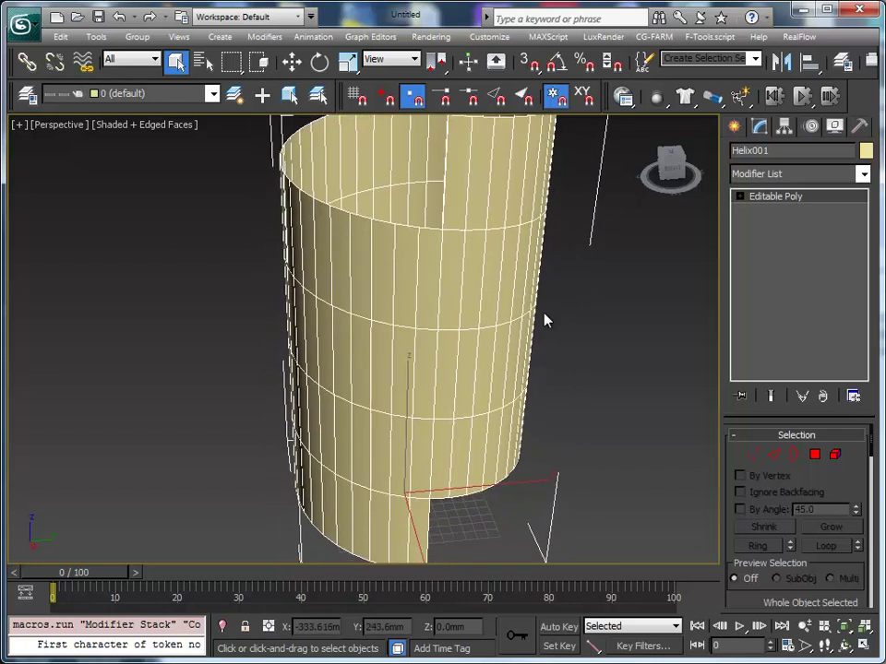
pyautogui.scroll(-3, 536, 352)
pyautogui.scroll(4, 531, 362)
pyautogui.keyDown('alt'); pyautogui.moveTo(541, 399); pyautogui.dragTo(569, 408, button='middle'); pyautogui.keyUp('alt')
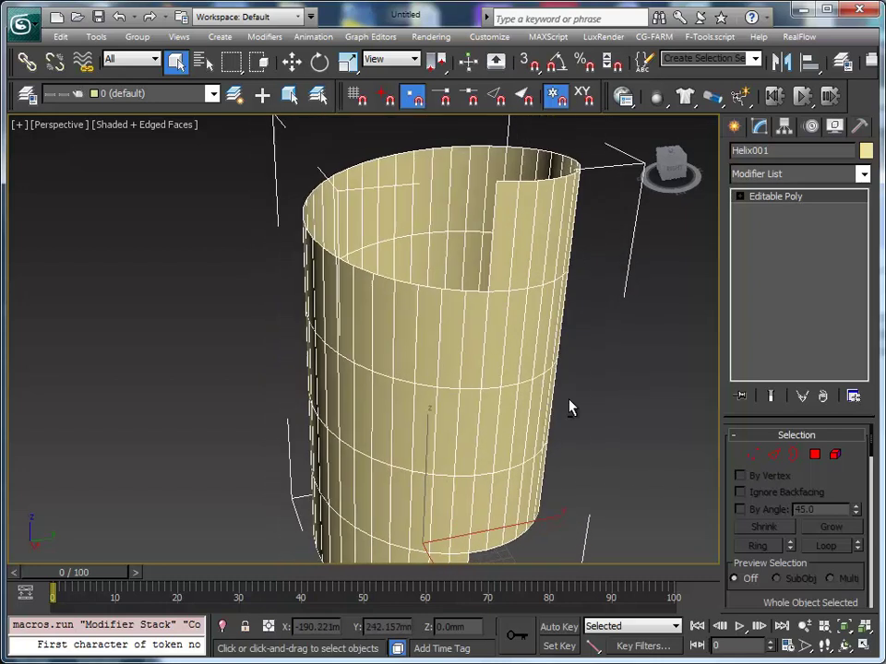
pyautogui.click(752, 453)
# - Weld all vertices with a threshold of about 6 mm
pyautogui.hotkey('ctrl', 'a')
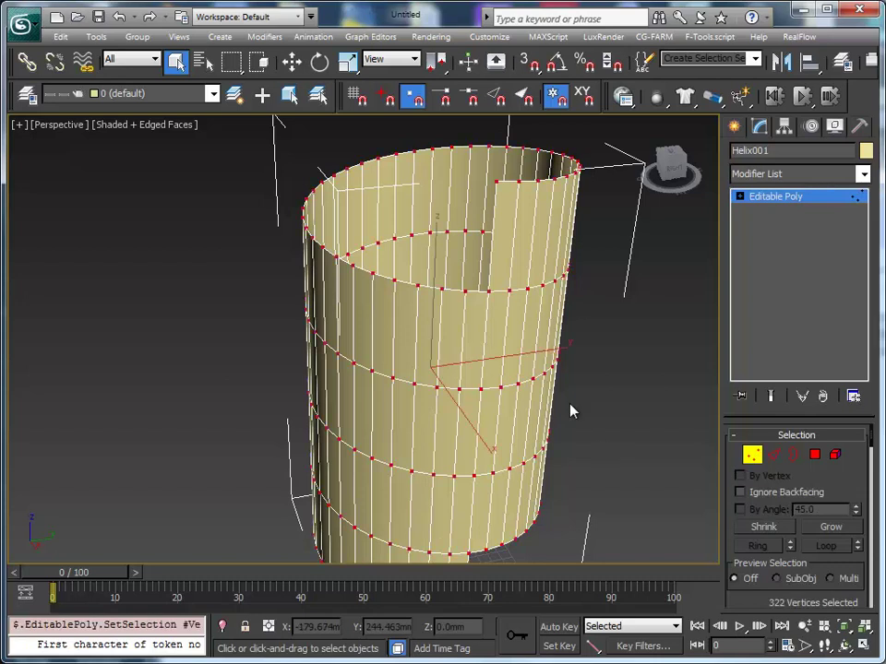
pyautogui.rightClick(546, 400)
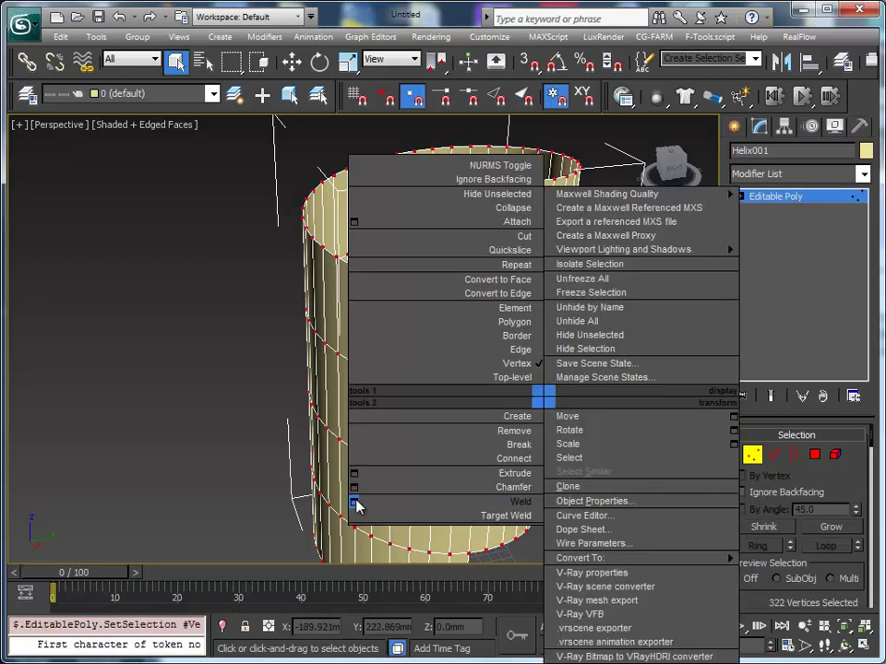
pyautogui.click(354, 502)
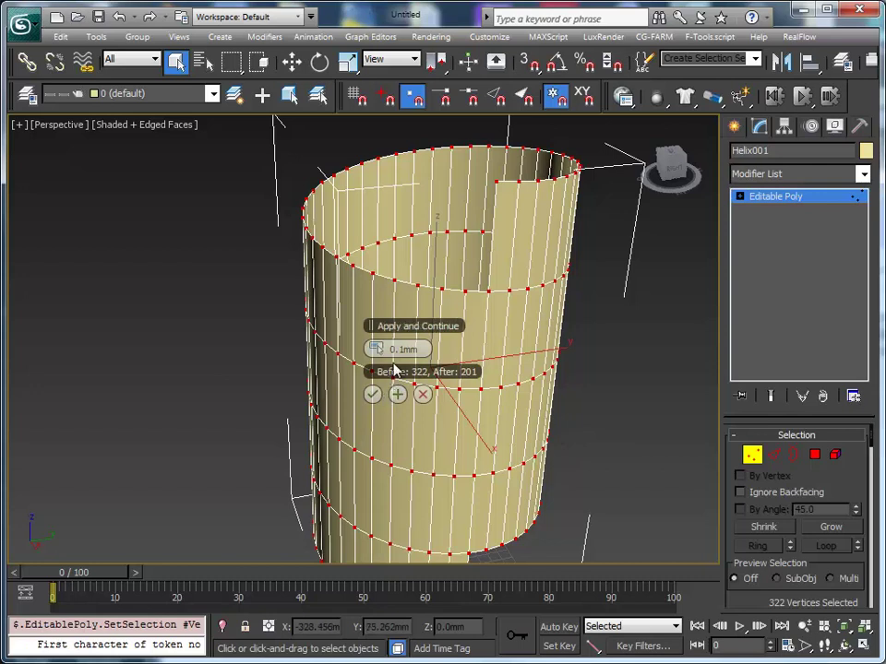
pyautogui.moveTo(386, 348); pyautogui.dragTo(386, 332)
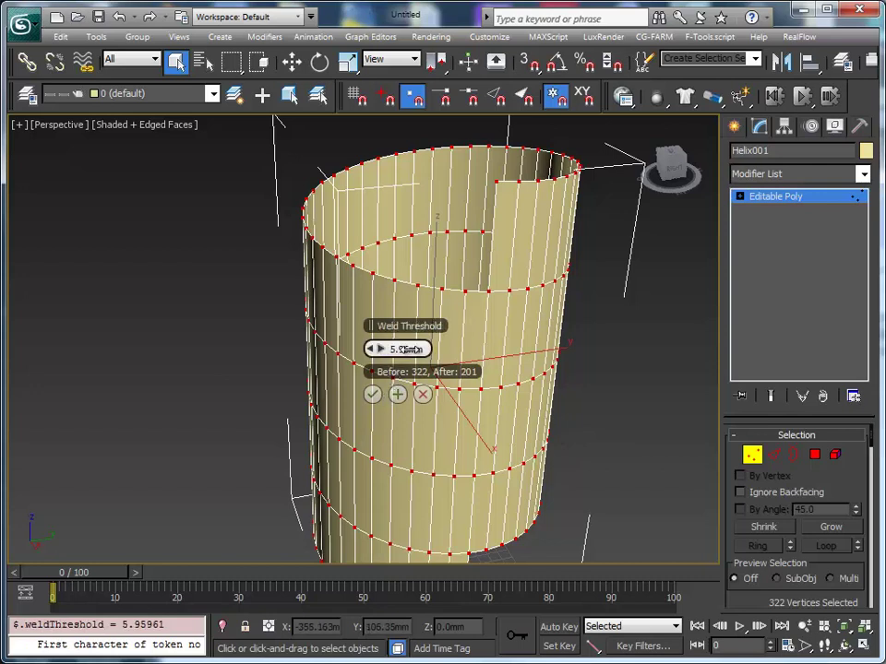
pyautogui.click(372, 394)
# - Test-move a single vertex to check the weld, then undo the move
pyautogui.click(597, 443)
pyautogui.click(462, 388)
pyautogui.keyDown('alt'); pyautogui.moveTo(530, 447); pyautogui.dragTo(596, 464, button='middle'); pyautogui.keyUp('alt')
pyautogui.press('w')
pyautogui.moveTo(562, 447); pyautogui.dragTo(615, 459)
pyautogui.hotkey('ctrl', 'z')
pyautogui.moveTo(628, 471)
pyautogui.keyDown('alt'); pyautogui.mouseDown(button='middle')
pyautogui.moveTo(552, 459)
pyautogui.moveTo(516, 440)
pyautogui.mouseUp(button='middle'); pyautogui.keyUp('alt')
pyautogui.scroll(-3, 544, 455)
pyautogui.scroll(3, 572, 443)
pyautogui.scroll(-3, 439, 435)
pyautogui.scroll(3, 443, 428)
pyautogui.moveTo(443, 427)
pyautogui.keyDown('alt'); pyautogui.mouseDown(button='middle')
pyautogui.moveTo(407, 407)
pyautogui.moveTo(288, 434)
pyautogui.moveTo(393, 397)
pyautogui.moveTo(429, 409)
pyautogui.moveTo(452, 437)
pyautogui.mouseUp(button='middle'); pyautogui.keyUp('alt')
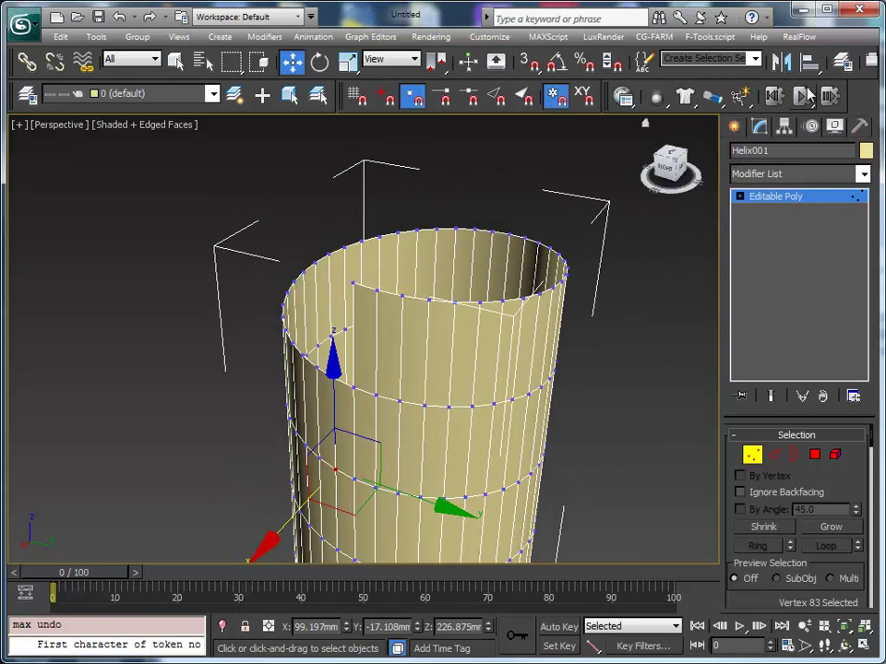
# - Scroll the main toolbar and turn on the Graphite Modeling Tools ribbon
pyautogui.moveTo(824, 73); pyautogui.dragTo(448, 85)
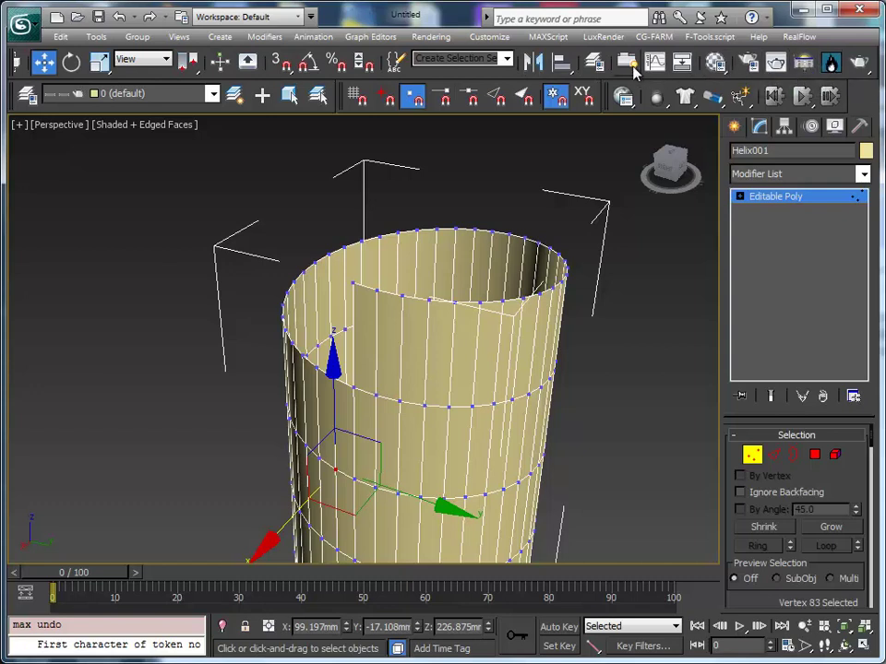
pyautogui.click(628, 62)
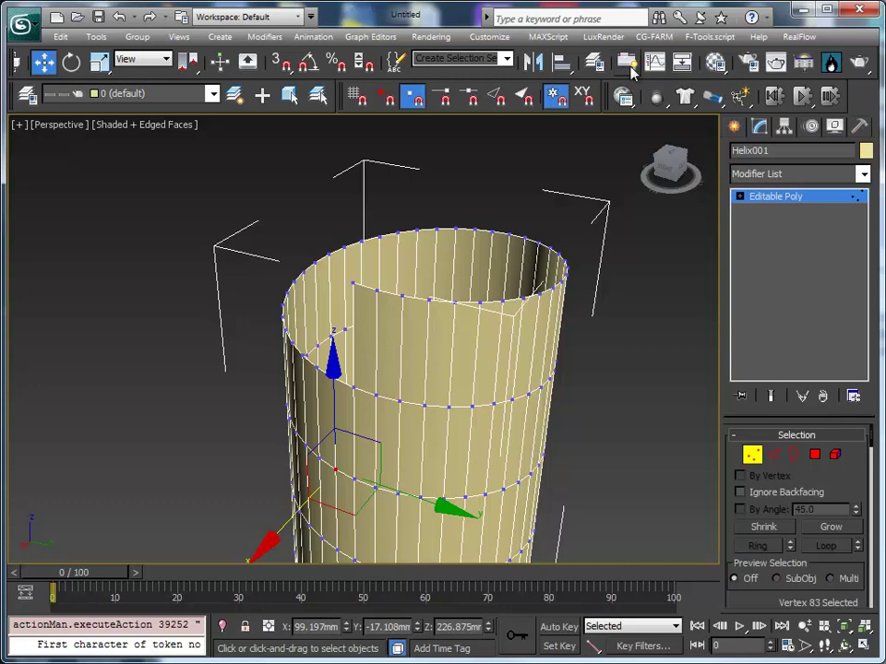
pyautogui.click(631, 66)
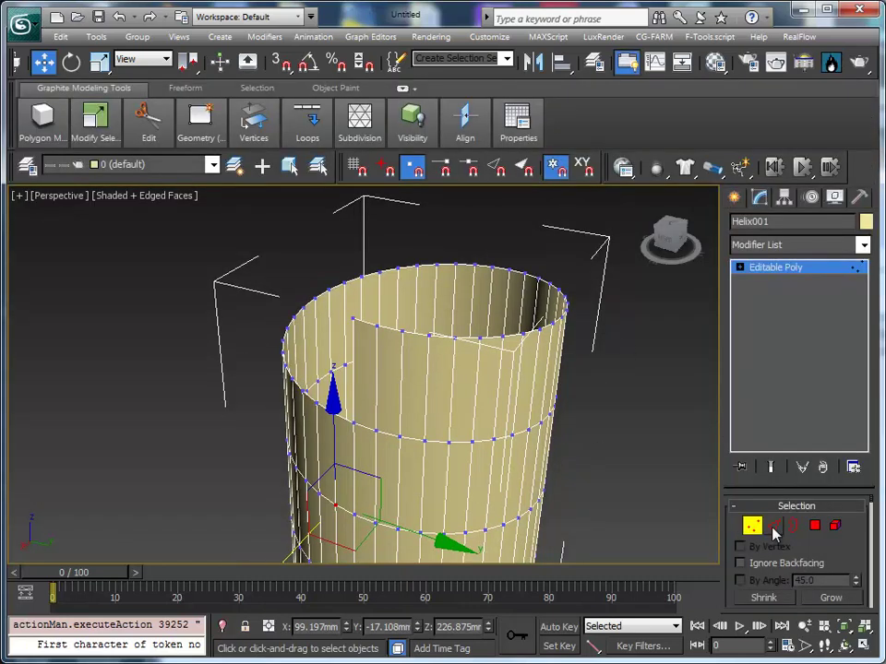
pyautogui.click(773, 528)
pyautogui.click(369, 325)
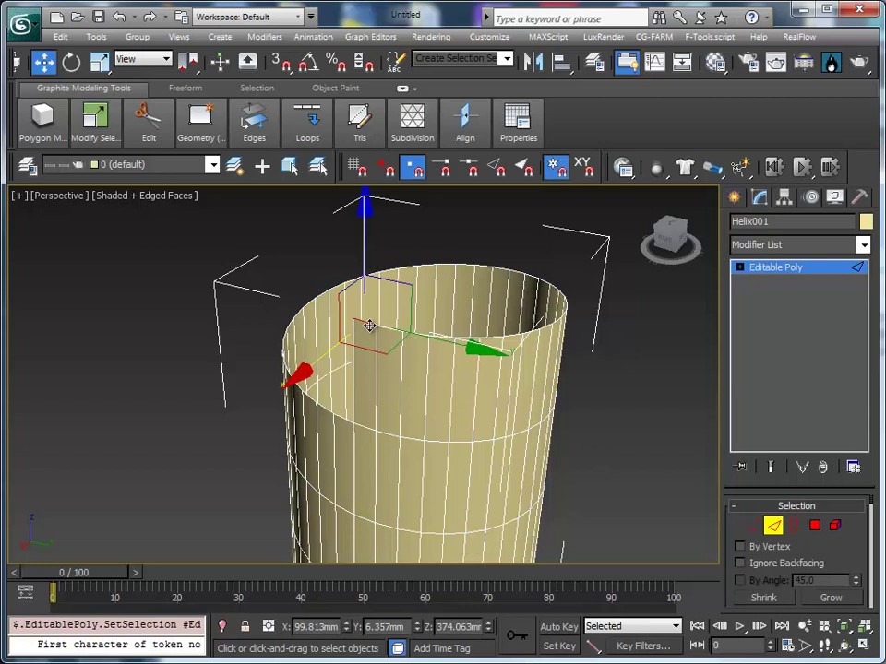
pyautogui.keyDown('alt'); pyautogui.moveTo(396, 418); pyautogui.dragTo(563, 417, button='middle'); pyautogui.keyUp('alt')
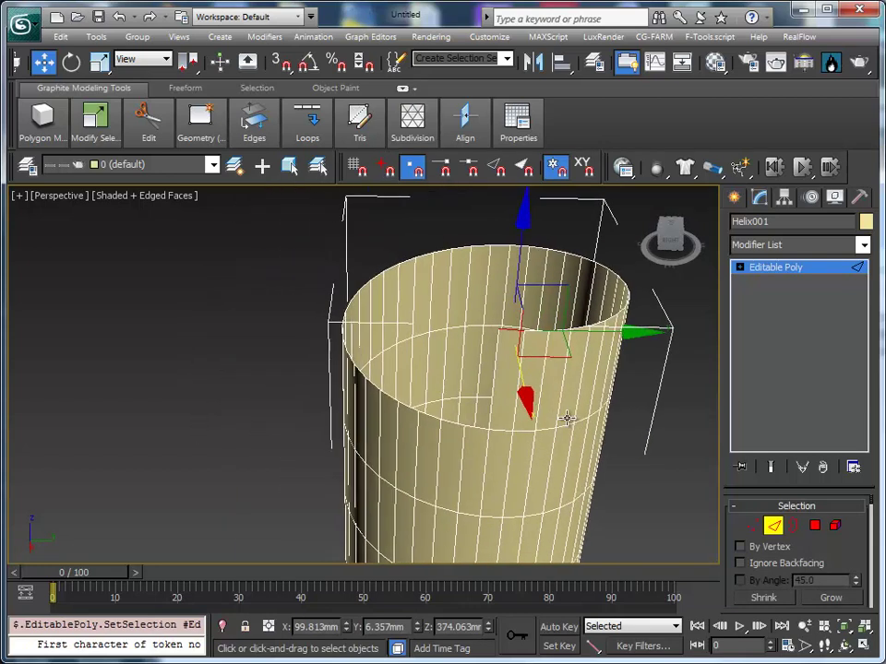
pyautogui.doubleClick(476, 430)
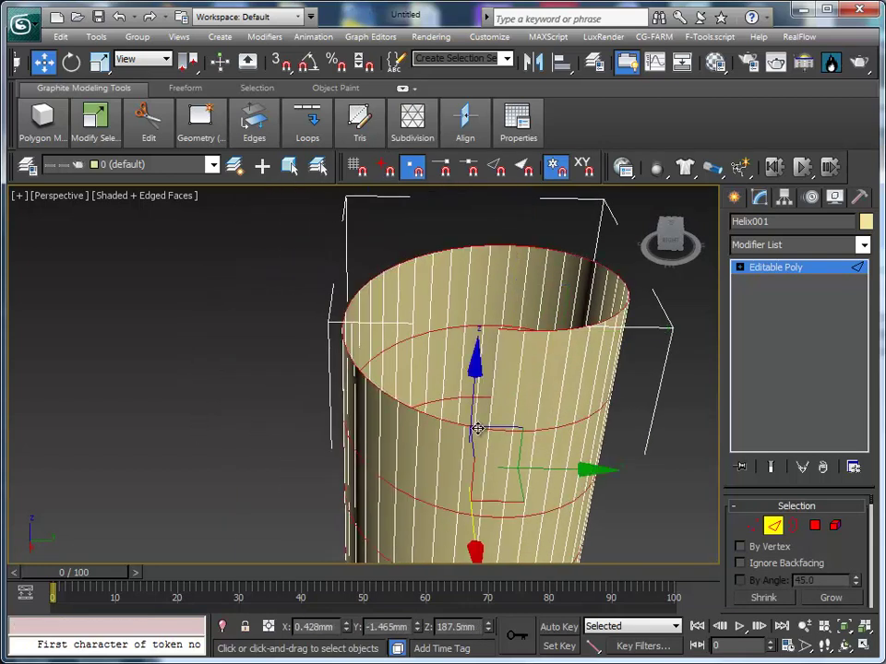
pyautogui.hotkey('ctrl', 'z')
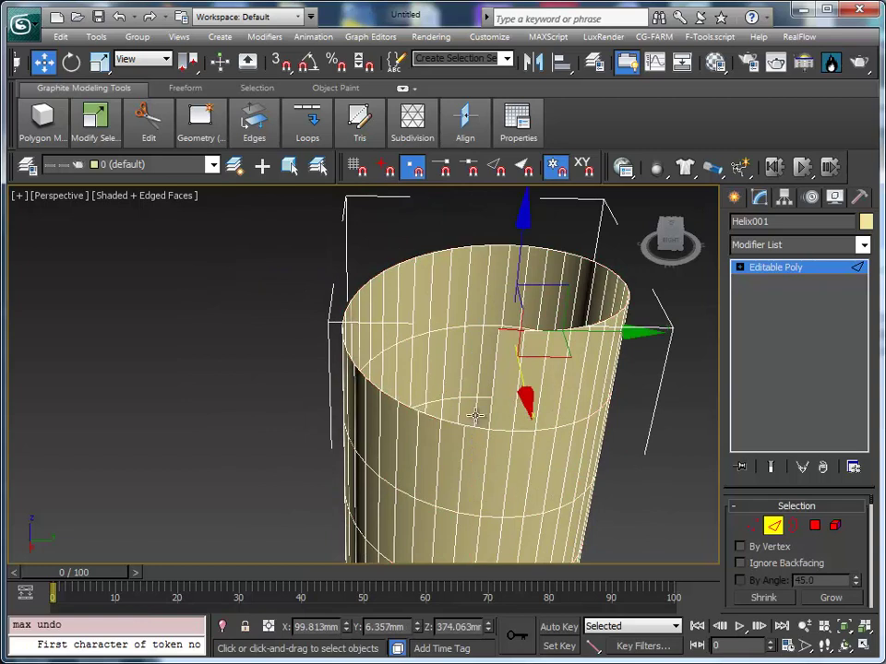
pyautogui.click(476, 428)
pyautogui.moveTo(95, 125)
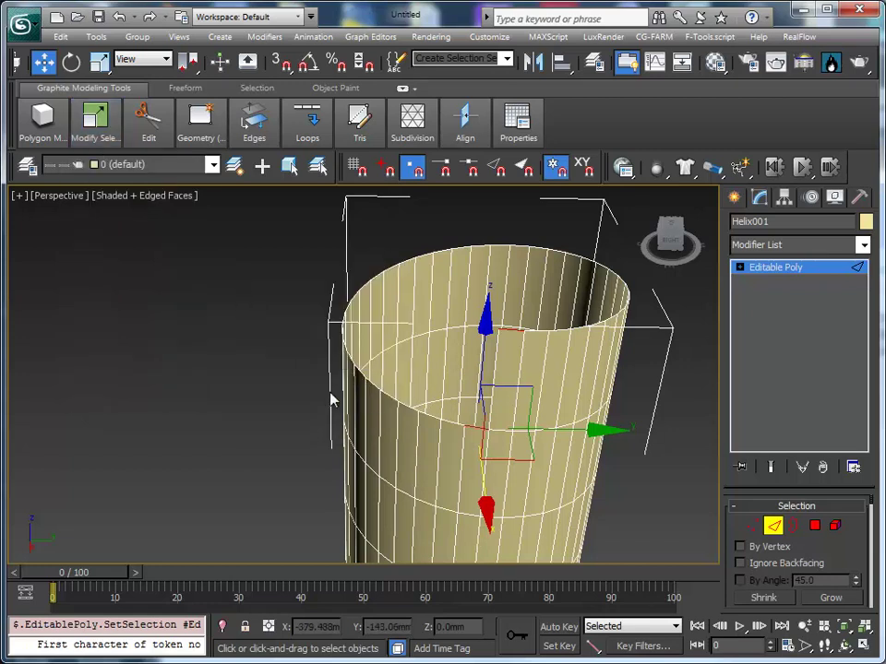
# - Select several edges along the cylinder's top rim
pyautogui.click(450, 421)
pyautogui.click(421, 415)
pyautogui.click(431, 417)
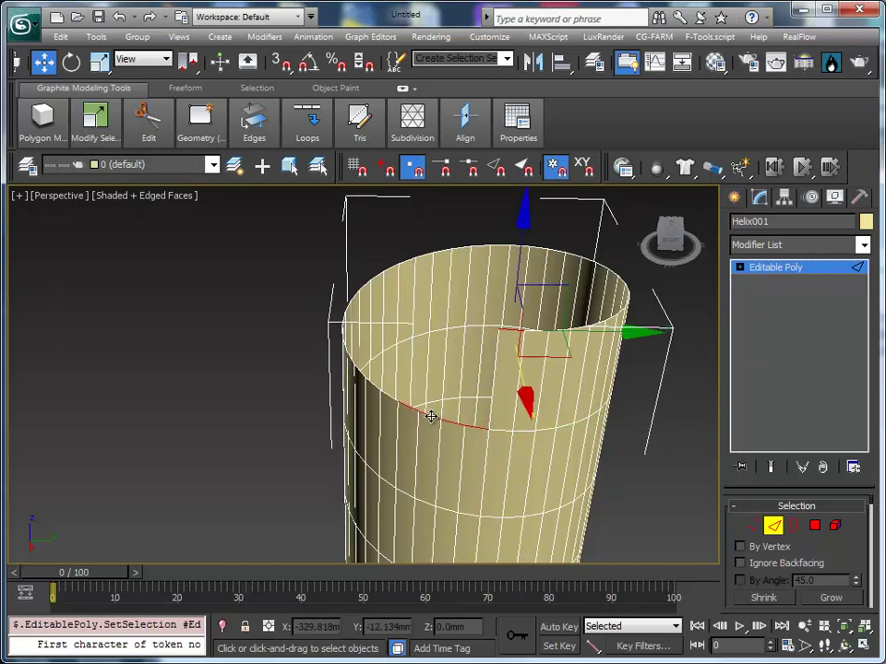
pyautogui.press('q')
pyautogui.moveTo(429, 421)
pyautogui.keyDown('alt'); pyautogui.mouseDown(button='middle')
pyautogui.moveTo(452, 406)
pyautogui.moveTo(515, 435)
pyautogui.mouseUp(button='middle'); pyautogui.keyUp('alt')
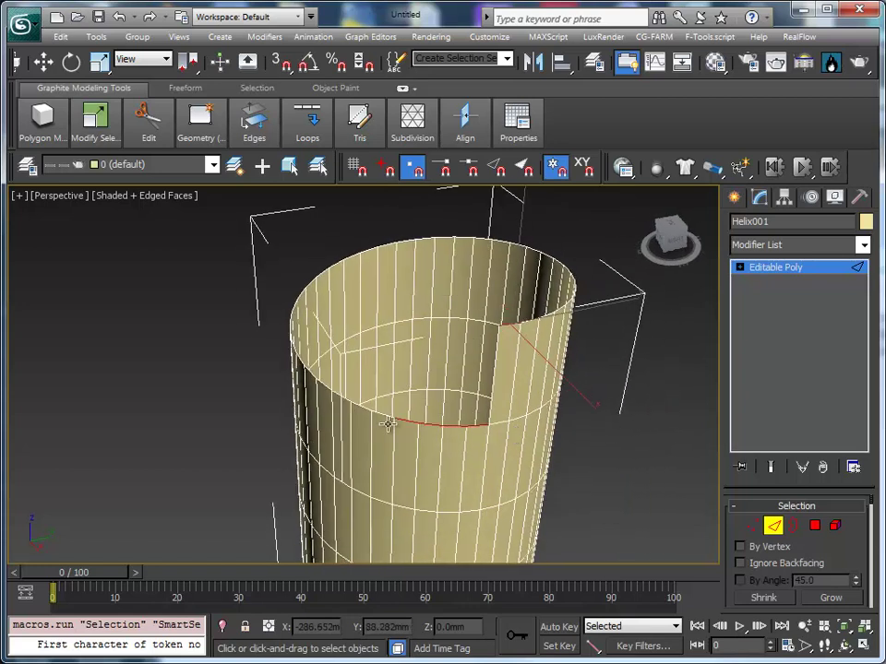
pyautogui.keyDown('ctrl'); pyautogui.click(355, 408); pyautogui.keyUp('ctrl')
pyautogui.moveTo(397, 420)
pyautogui.keyDown('alt'); pyautogui.mouseDown(button='middle')
pyautogui.moveTo(468, 427)
pyautogui.moveTo(477, 409)
pyautogui.moveTo(417, 376)
pyautogui.mouseUp(button='middle'); pyautogui.keyUp('alt')
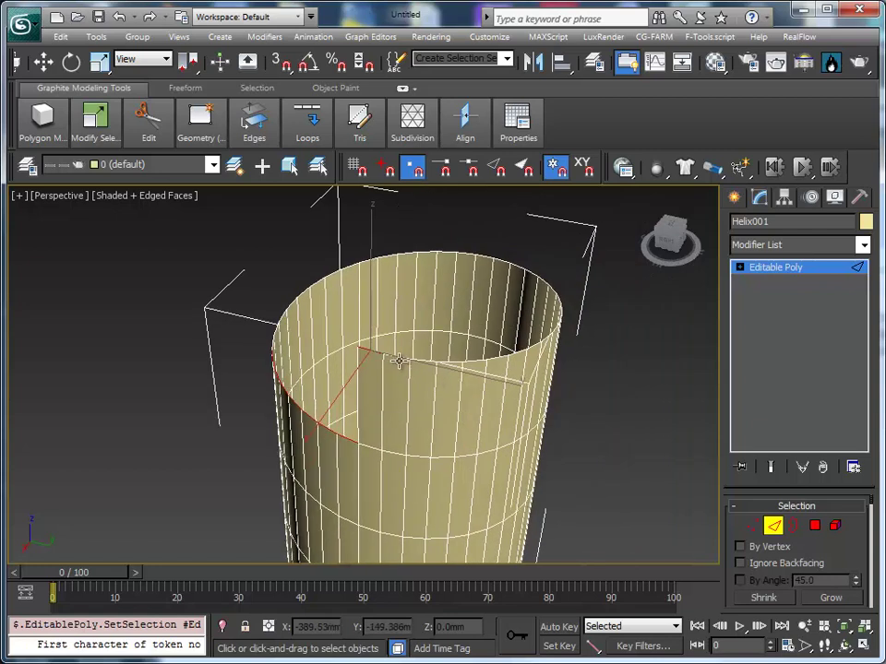
pyautogui.keyDown('ctrl'); pyautogui.click(441, 365); pyautogui.keyUp('ctrl')
pyautogui.keyDown('ctrl'); pyautogui.click(470, 362); pyautogui.keyUp('ctrl')
pyautogui.keyDown('ctrl'); pyautogui.click(478, 355); pyautogui.keyUp('ctrl')
pyautogui.keyDown('ctrl'); pyautogui.click(482, 352); pyautogui.keyUp('ctrl')
pyautogui.keyDown('ctrl'); pyautogui.click(532, 343); pyautogui.keyUp('ctrl')
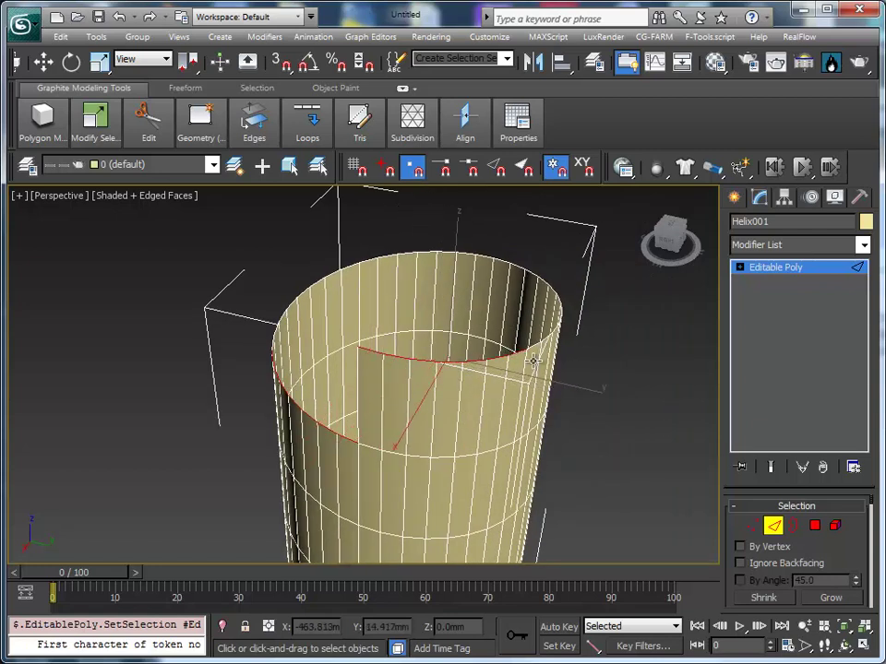
# - Grow the selection to the full top rim loop with Loop (Alt+L)
pyautogui.moveTo(555, 373)
pyautogui.keyDown('alt'); pyautogui.mouseDown(button='middle')
pyautogui.moveTo(421, 387)
pyautogui.moveTo(417, 356)
pyautogui.moveTo(407, 353)
pyautogui.mouseUp(button='middle'); pyautogui.keyUp('alt')
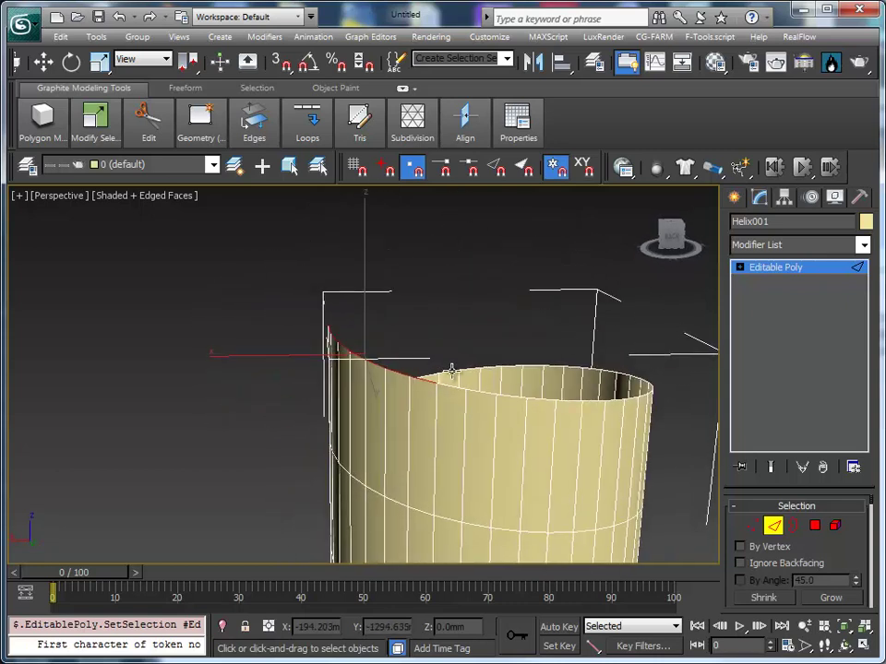
pyautogui.hotkey('alt', 'l')
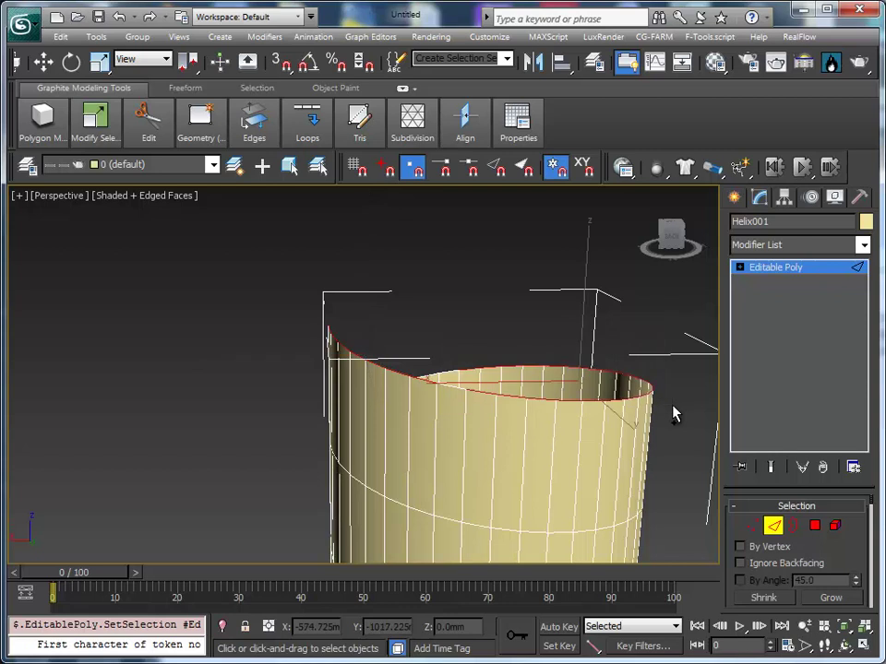
pyautogui.moveTo(453, 423)
pyautogui.keyDown('alt'); pyautogui.mouseDown(button='middle')
pyautogui.moveTo(545, 467)
pyautogui.moveTo(631, 458)
pyautogui.moveTo(606, 463)
pyautogui.mouseUp(button='middle'); pyautogui.keyUp('alt')
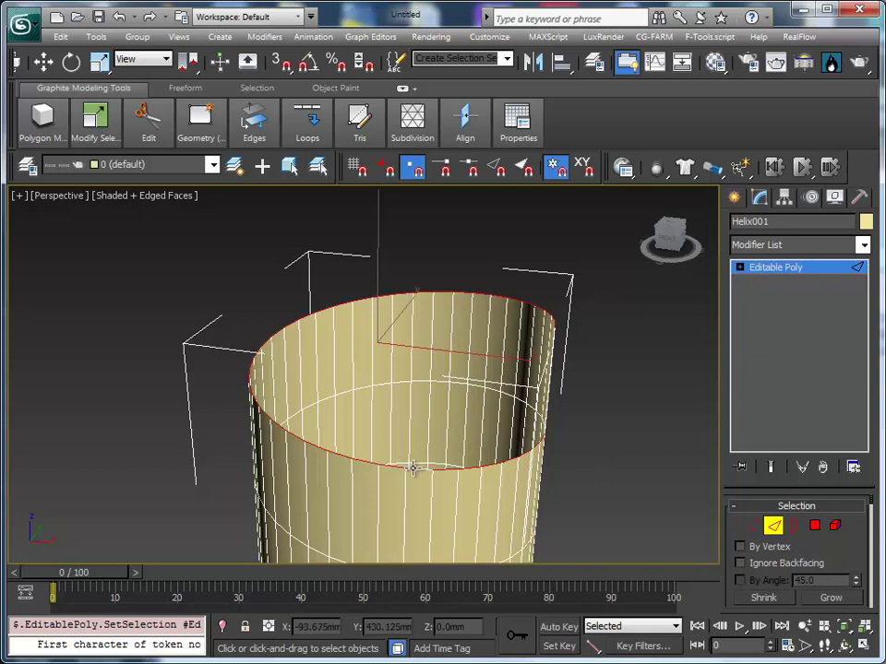
pyautogui.moveTo(414, 469)
pyautogui.keyDown('alt'); pyautogui.mouseDown(button='middle')
pyautogui.moveTo(568, 434)
pyautogui.moveTo(483, 422)
pyautogui.moveTo(479, 407)
pyautogui.mouseUp(button='middle'); pyautogui.keyUp('alt')
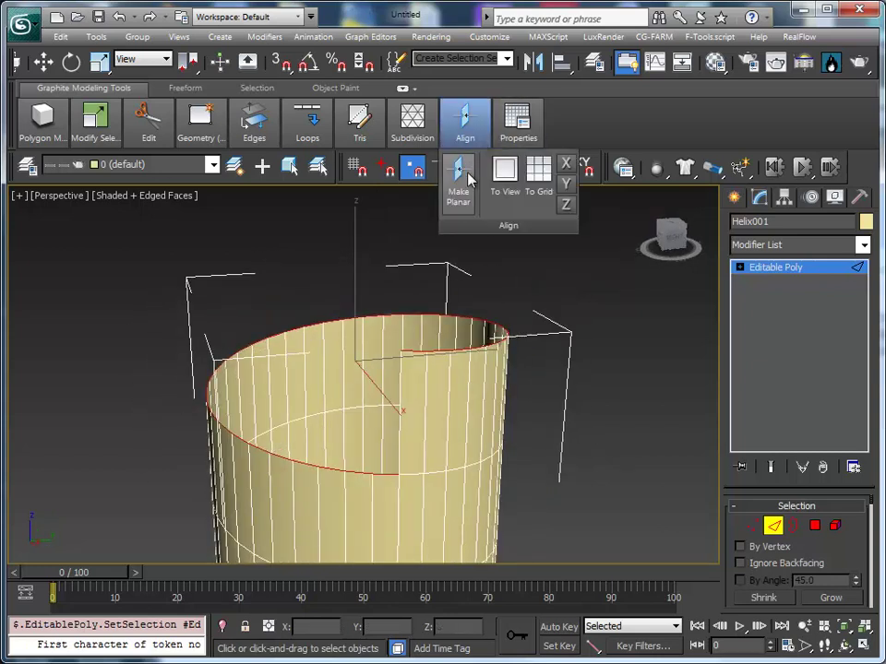
# - Align the rim loop flat in Z, then select the vertex where the spiral meets the rim
pyautogui.click(566, 206)
pyautogui.moveTo(593, 372)
pyautogui.keyDown('alt'); pyautogui.mouseDown(button='middle')
pyautogui.moveTo(571, 393)
pyautogui.moveTo(143, 367)
pyautogui.moveTo(356, 417)
pyautogui.moveTo(528, 382)
pyautogui.moveTo(486, 403)
pyautogui.moveTo(476, 347)
pyautogui.mouseUp(button='middle'); pyautogui.keyUp('alt')
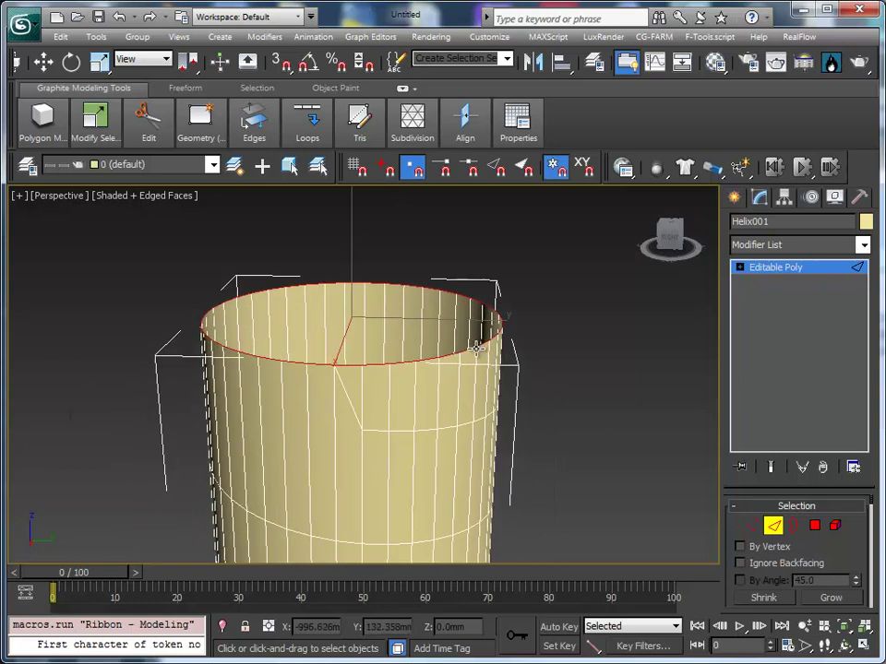
pyautogui.scroll(3, 476, 347)
pyautogui.scroll(3, 481, 382)
pyautogui.scroll(-3, 457, 410)
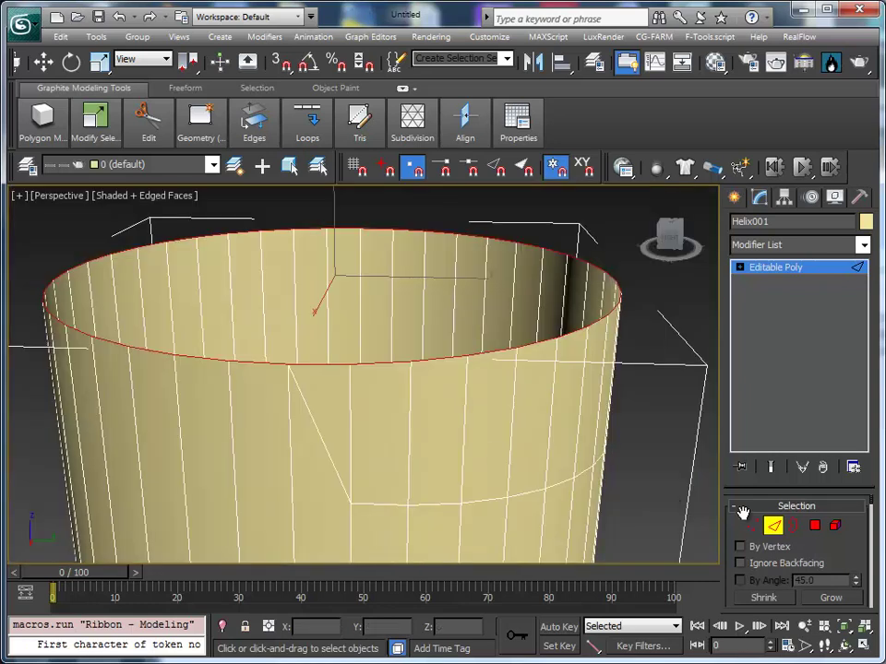
pyautogui.press('1')
pyautogui.click(289, 365)
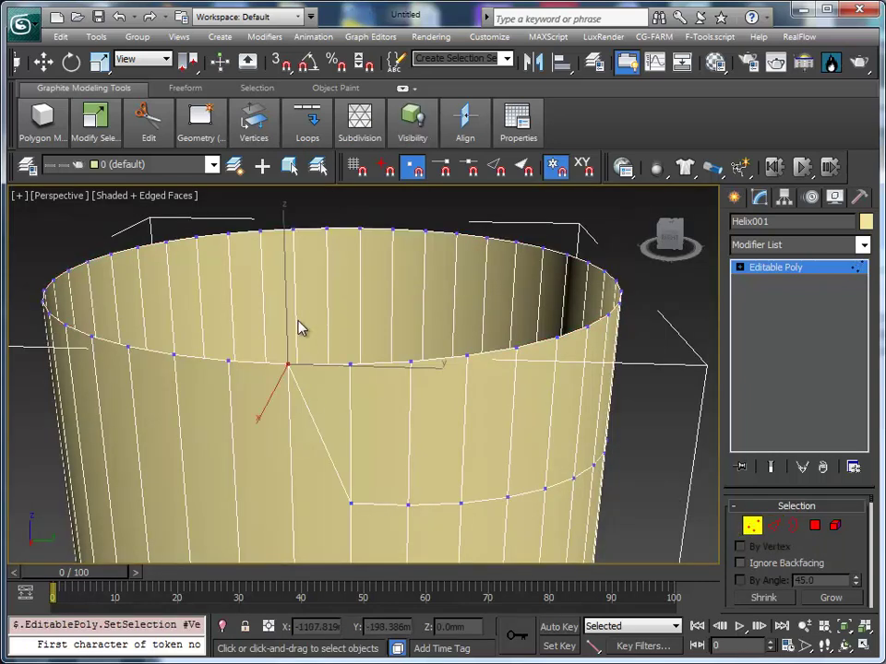
# - Nudge the selected rim vertex slightly up along Z
pyautogui.press('w')
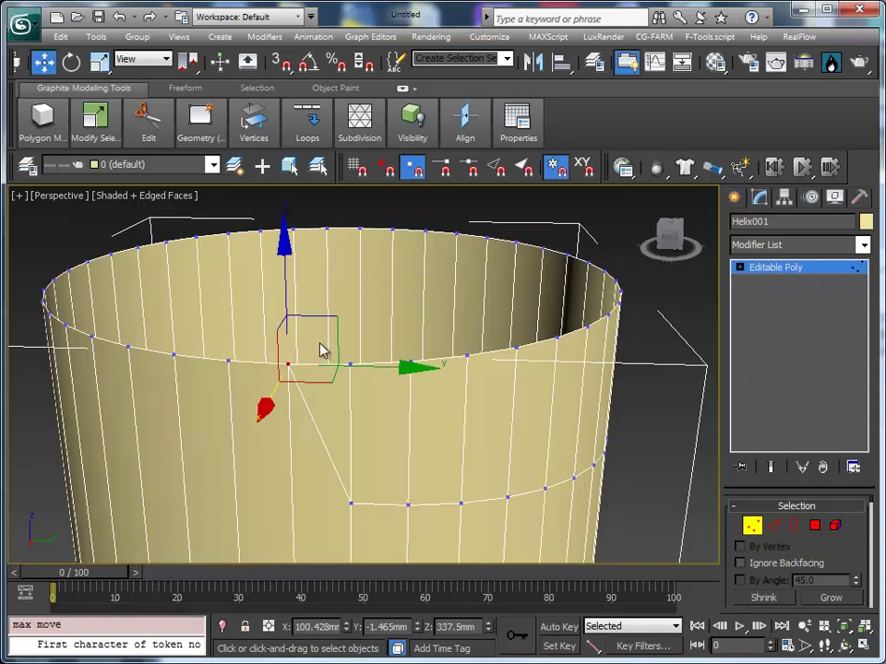
pyautogui.moveTo(290, 292); pyautogui.dragTo(289, 285)
pyautogui.moveTo(287, 264); pyautogui.dragTo(284, 242)
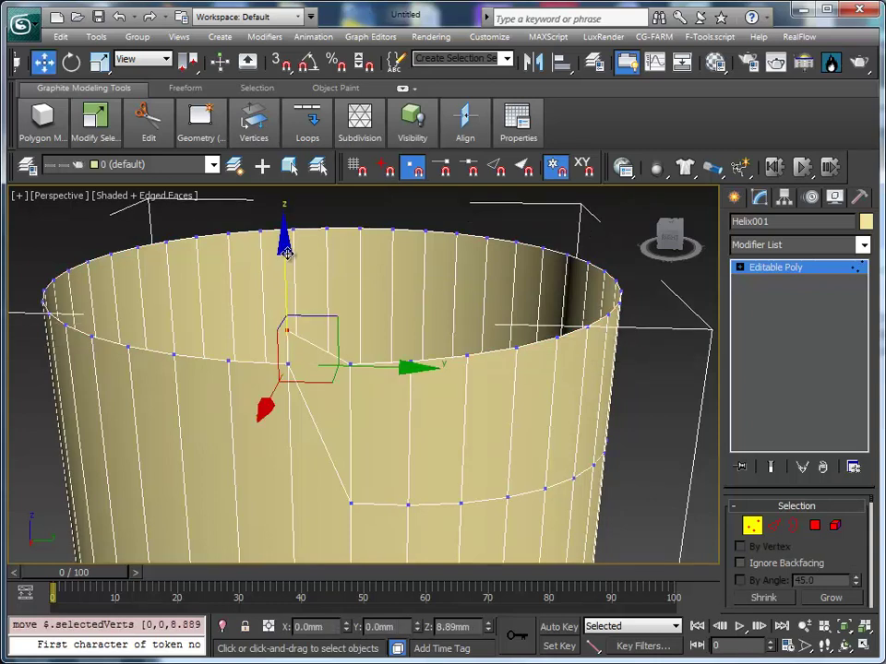
pyautogui.moveTo(283, 241); pyautogui.dragTo(370, 425, button='middle')
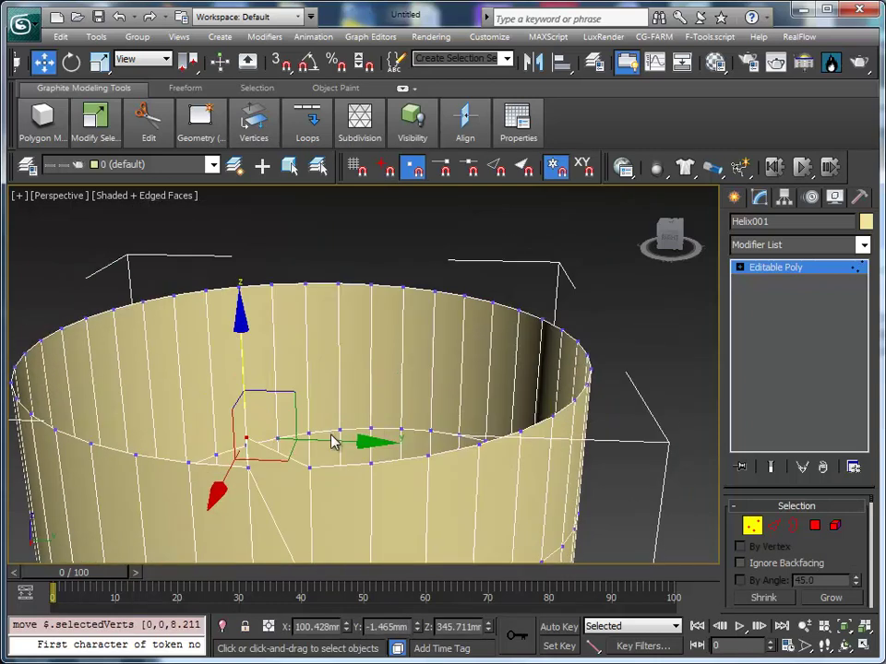
pyautogui.moveTo(367, 438); pyautogui.dragTo(368, 348, button='middle')
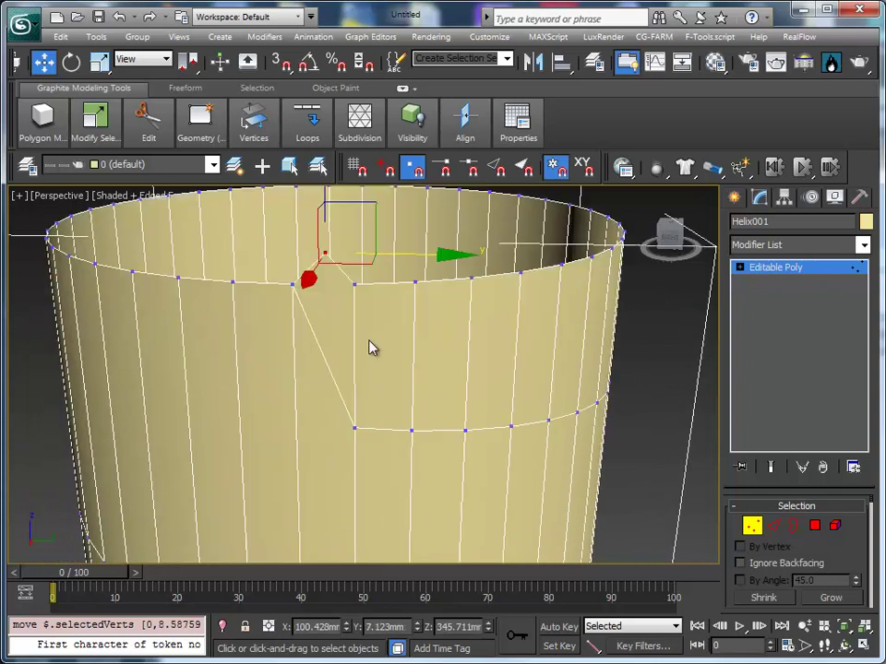
pyautogui.scroll(-3, 372, 336)
pyautogui.scroll(3, 332, 423)
pyautogui.scroll(-3, 334, 426)
pyautogui.keyDown('alt'); pyautogui.moveTo(334, 425); pyautogui.dragTo(323, 404, button='middle'); pyautogui.keyUp('alt')
# - Marquee-select the top ring vertices and lower them about 26 mm
pyautogui.moveTo(95, 305); pyautogui.dragTo(511, 421)
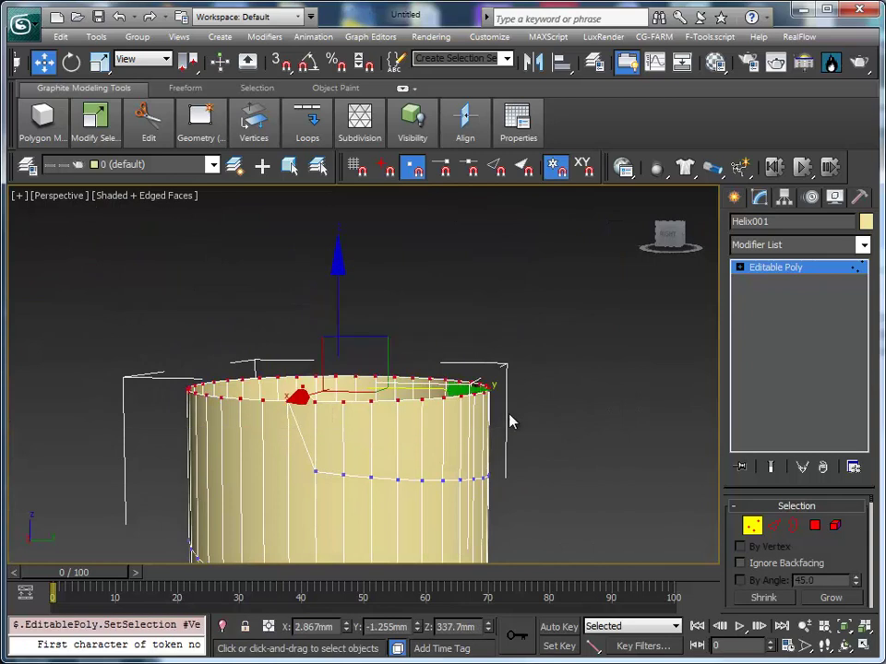
pyautogui.moveTo(351, 301); pyautogui.dragTo(337, 329)
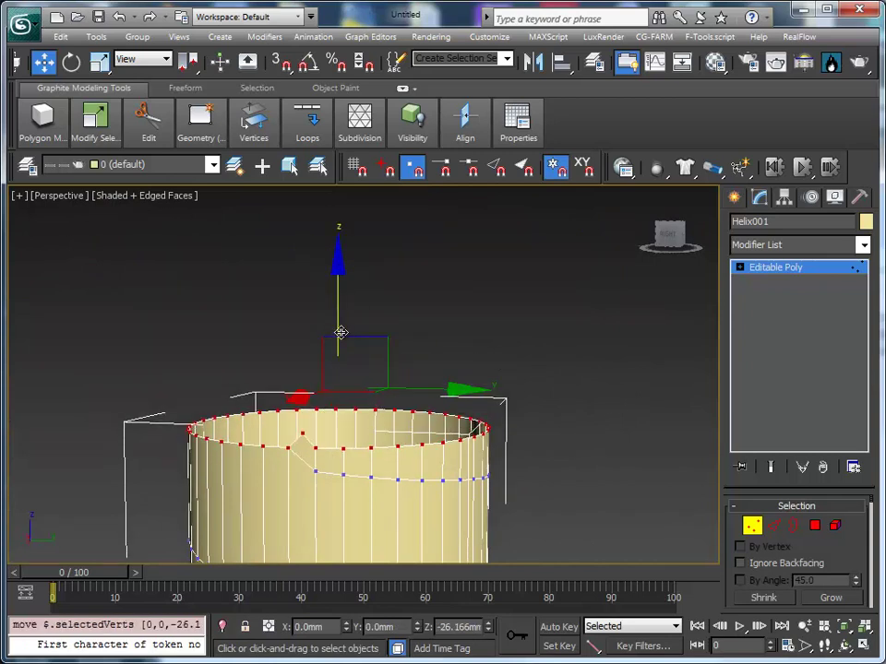
pyautogui.scroll(3, 398, 406)
pyautogui.moveTo(397, 406)
pyautogui.mouseDown(button='middle')
pyautogui.moveTo(371, 351)
pyautogui.moveTo(316, 317)
pyautogui.moveTo(309, 453)
pyautogui.moveTo(337, 366)
pyautogui.mouseUp(button='middle')
# - Lower the spiral's starting vertex about 7.7 mm and leave Vertex mode
pyautogui.click(275, 369)
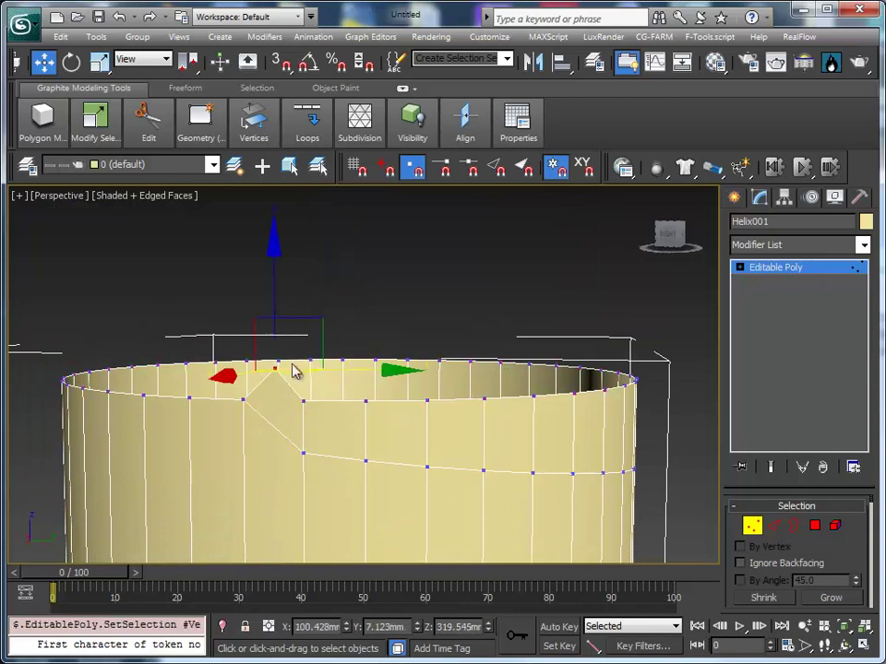
pyautogui.moveTo(275, 283); pyautogui.dragTo(269, 316)
pyautogui.scroll(-5, 348, 318)
pyautogui.moveTo(396, 401)
pyautogui.keyDown('alt'); pyautogui.mouseDown(button='middle')
pyautogui.moveTo(414, 402)
pyautogui.moveTo(451, 443)
pyautogui.mouseUp(button='middle'); pyautogui.keyUp('alt')
pyautogui.scroll(5, 434, 447)
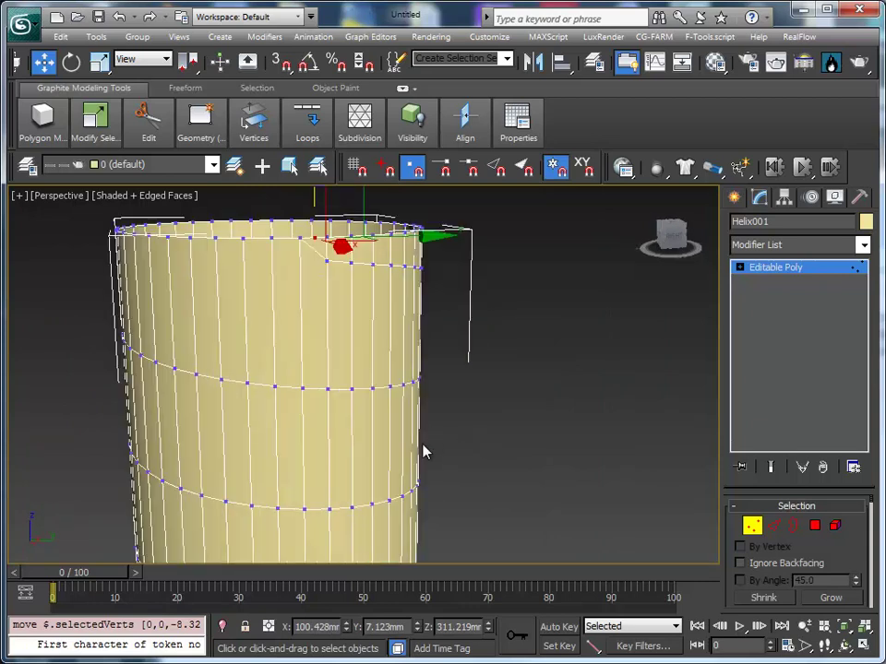
pyautogui.scroll(-4, 443, 415)
pyautogui.moveTo(463, 388)
pyautogui.keyDown('alt'); pyautogui.mouseDown(button='middle')
pyautogui.moveTo(391, 431)
pyautogui.moveTo(353, 434)
pyautogui.moveTo(441, 430)
pyautogui.moveTo(441, 450)
pyautogui.mouseUp(button='middle'); pyautogui.keyUp('alt')
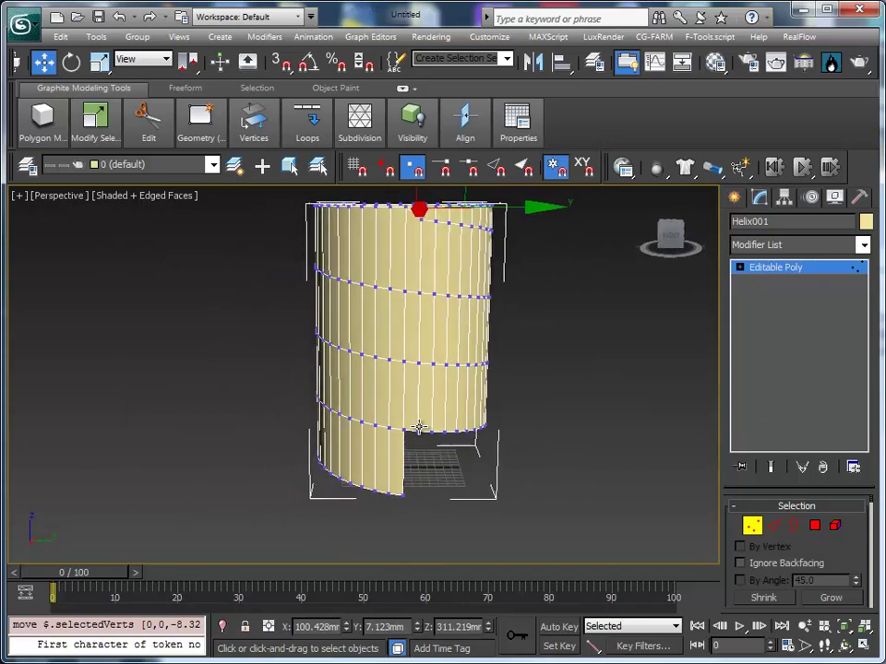
pyautogui.click(752, 526)
pyautogui.moveTo(517, 494)
pyautogui.keyDown('alt'); pyautogui.mouseDown(button='middle')
pyautogui.moveTo(473, 496)
pyautogui.moveTo(459, 443)
pyautogui.moveTo(420, 448)
pyautogui.moveTo(396, 465)
pyautogui.moveTo(406, 452)
pyautogui.moveTo(438, 446)
pyautogui.moveTo(482, 470)
pyautogui.mouseUp(button='middle'); pyautogui.keyUp('alt')
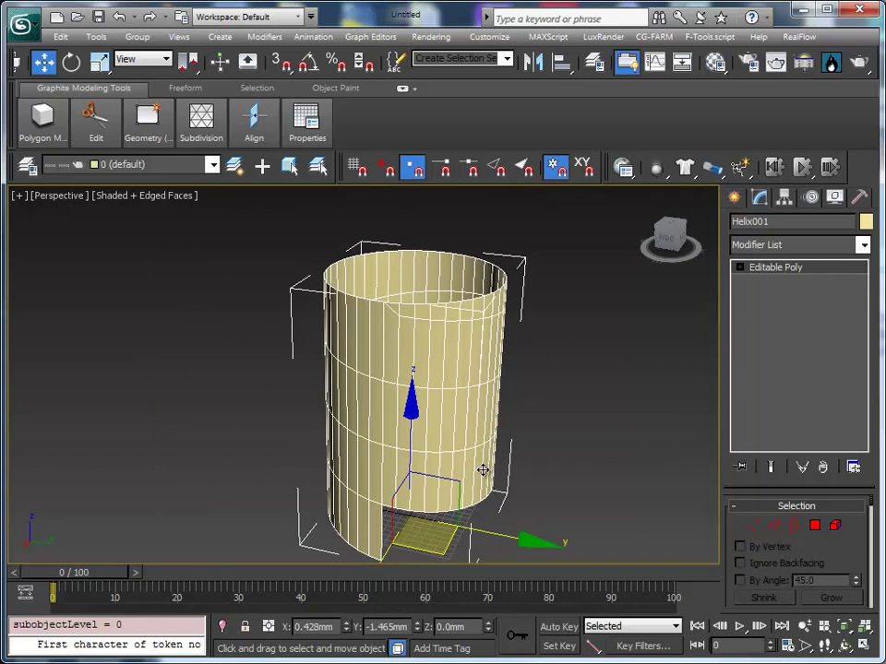
# - Apply a Taper modifier with amount 1.28 to flare the cylinder into a cup
pyautogui.click(255, 37)
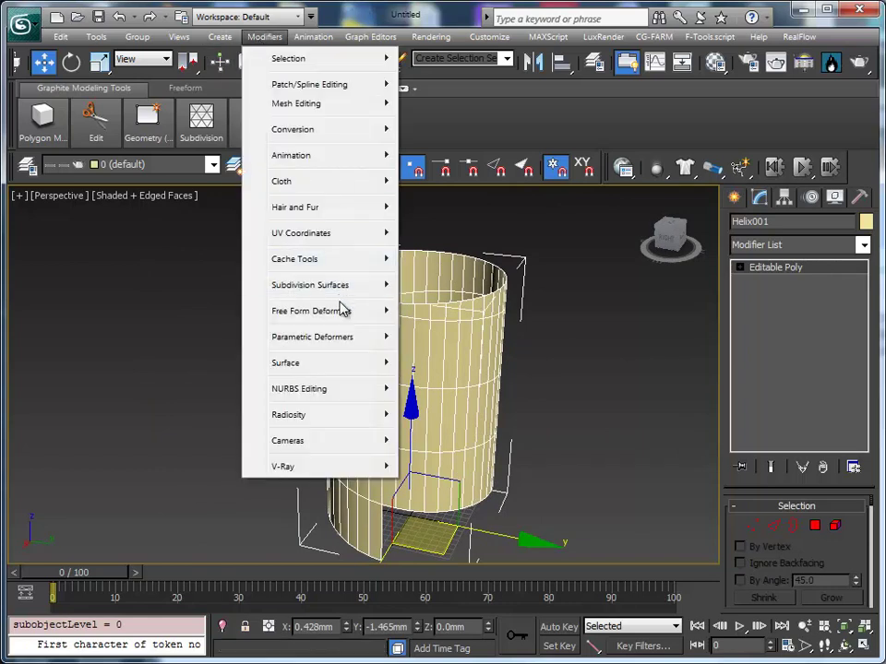
pyautogui.moveTo(313, 337)
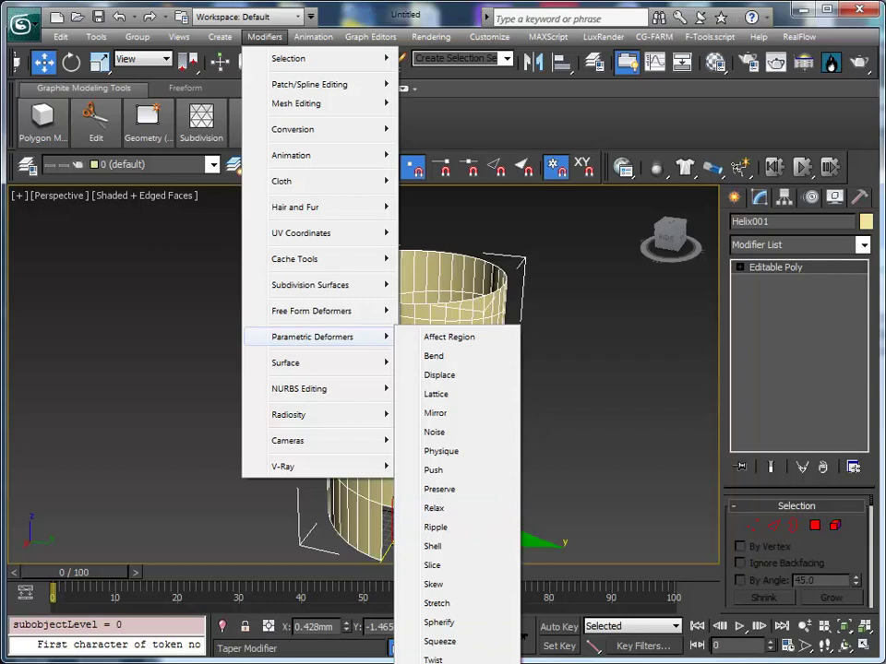
pyautogui.click(433, 663)
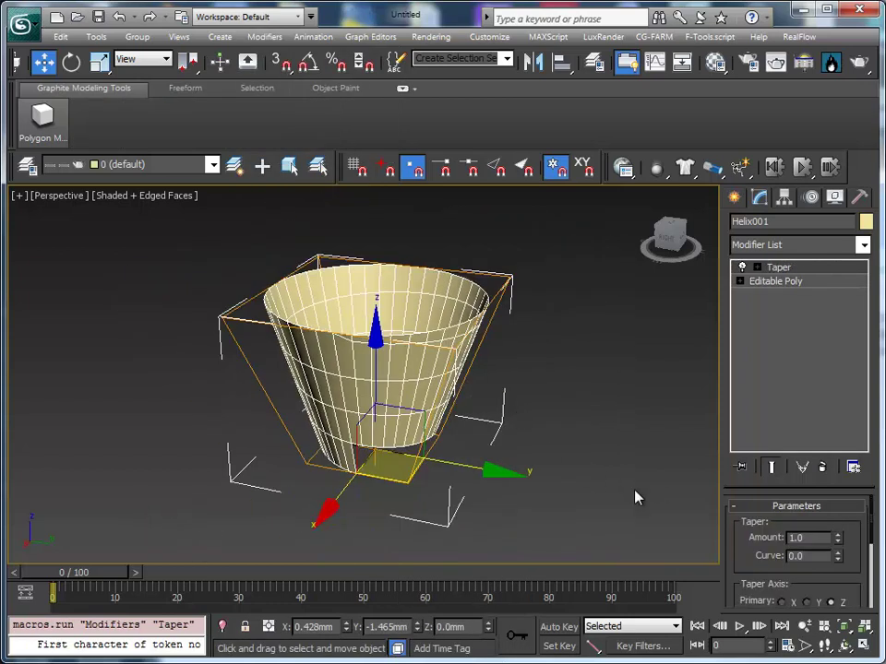
pyautogui.moveTo(732, 551)
pyautogui.mouseDown()
pyautogui.moveTo(749, 510)
pyautogui.moveTo(745, 524)
pyautogui.moveTo(860, 545)
pyautogui.moveTo(835, 654)
pyautogui.mouseUp()
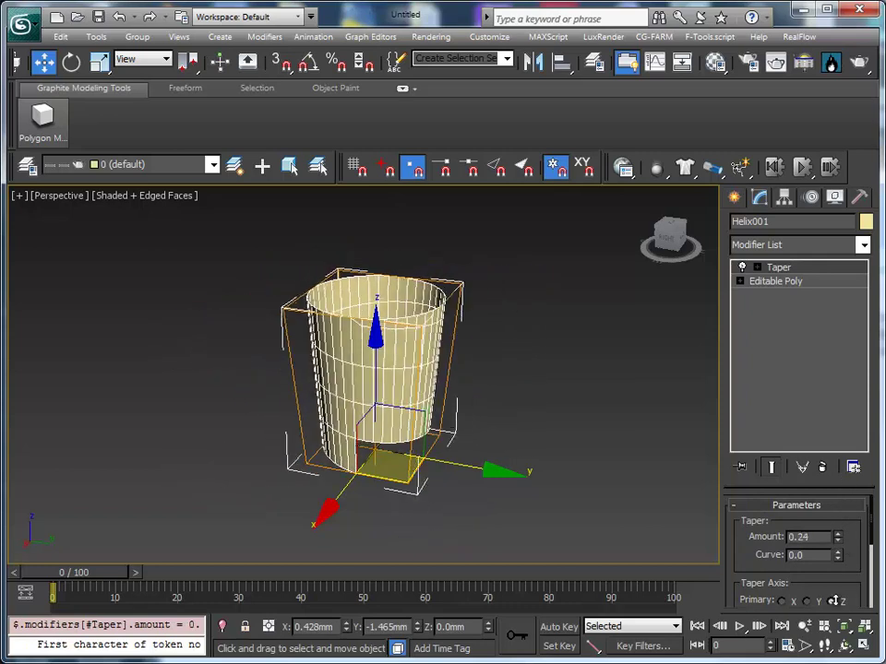
pyautogui.moveTo(837, 536)
pyautogui.mouseDown()
pyautogui.moveTo(812, 524)
pyautogui.moveTo(813, 508)
pyautogui.moveTo(815, 529)
pyautogui.moveTo(810, 510)
pyautogui.mouseUp()
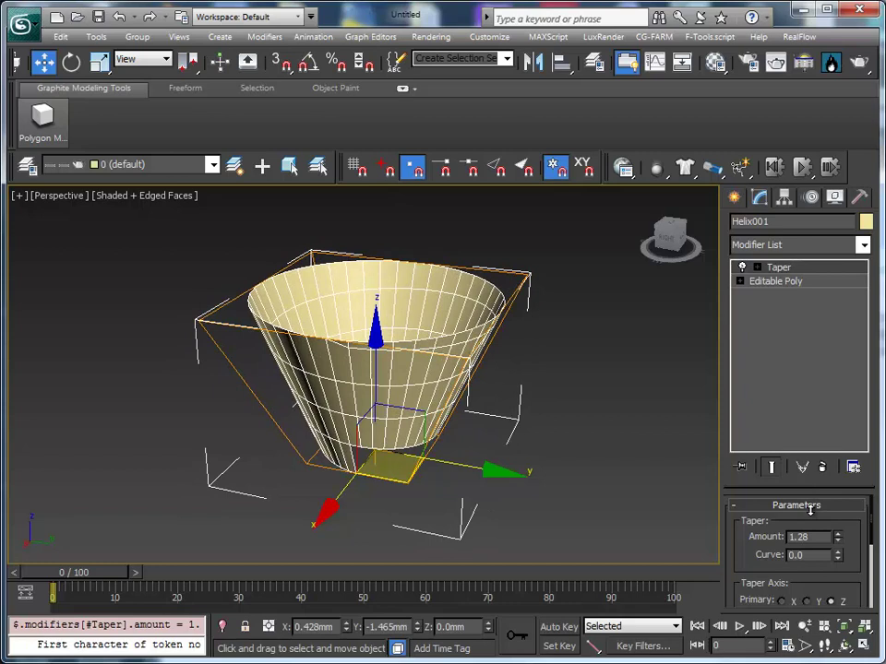
pyautogui.moveTo(770, 484); pyautogui.dragTo(771, 363)
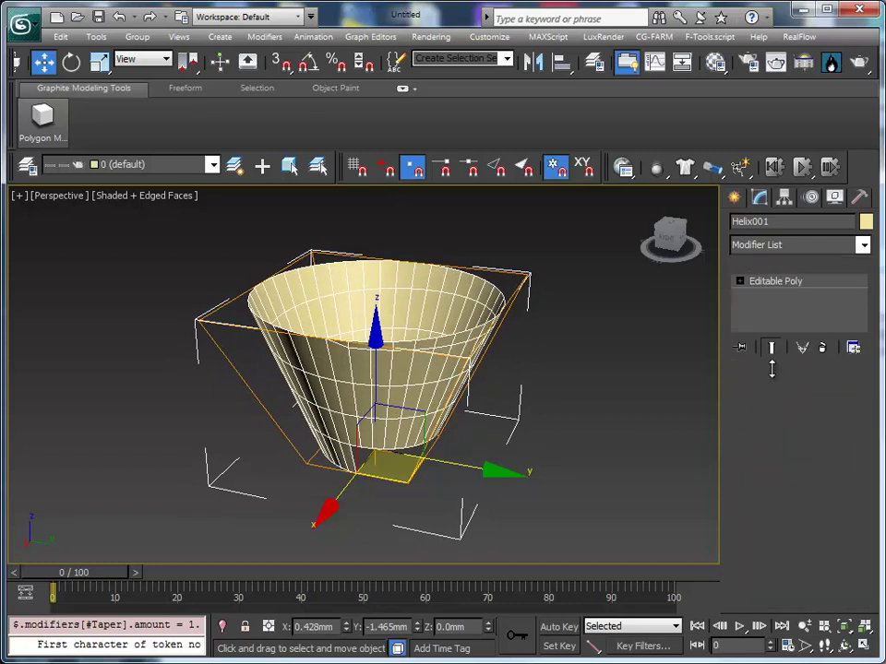
pyautogui.moveTo(524, 437)
pyautogui.keyDown('alt'); pyautogui.mouseDown(button='middle')
pyautogui.moveTo(484, 421)
pyautogui.moveTo(503, 427)
pyautogui.mouseUp(button='middle'); pyautogui.keyUp('alt')
pyautogui.scroll(3, 485, 421)
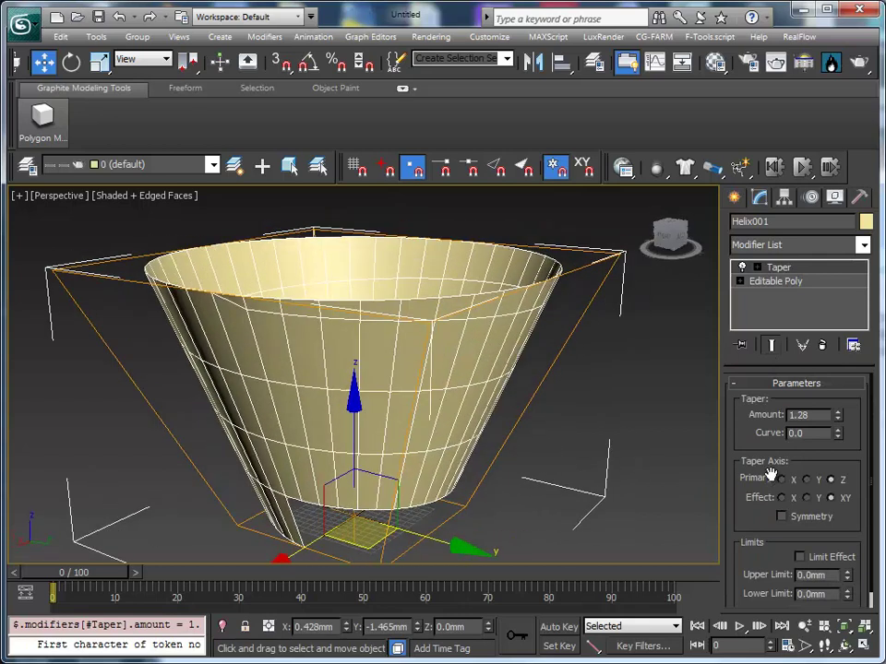
pyautogui.scroll(1, 598, 440)
pyautogui.scroll(-4, 582, 436)
pyautogui.scroll(2, 575, 428)
# - Collapse the tapered helix to Editable Poly and scale all its vertices to 335% along Z
pyautogui.rightClick(302, 374)
pyautogui.moveTo(337, 535)
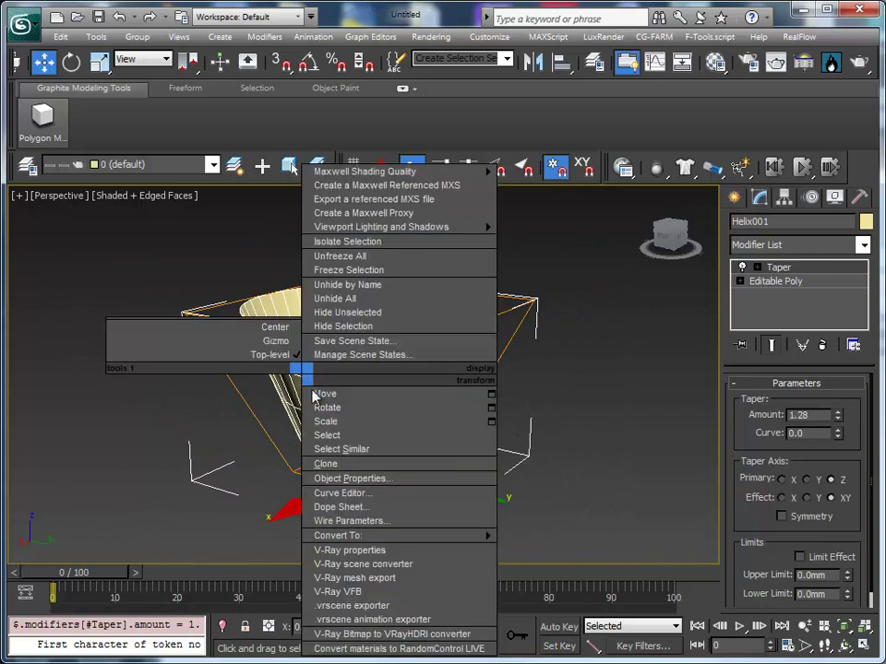
pyautogui.click(558, 549)
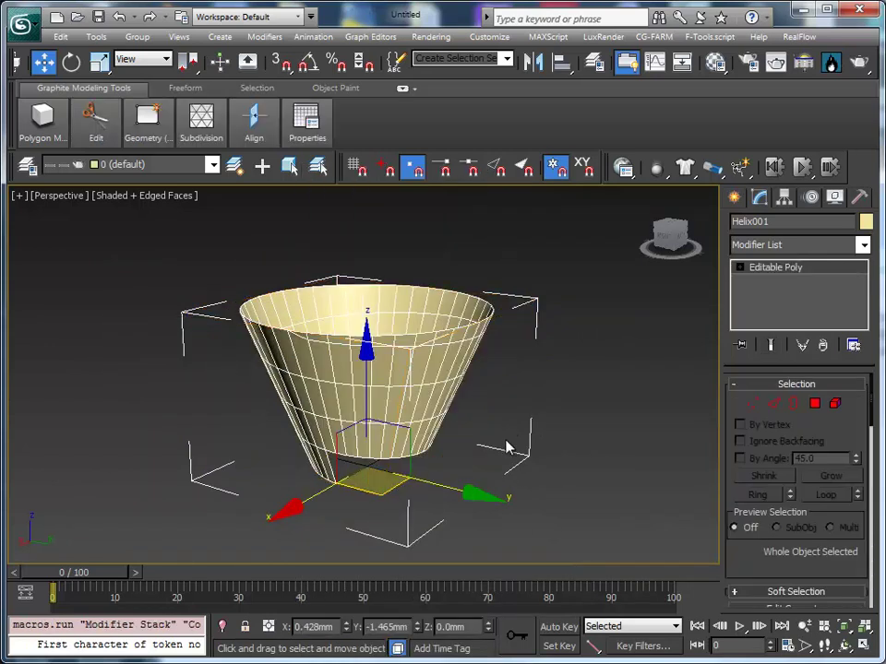
pyautogui.click(751, 404)
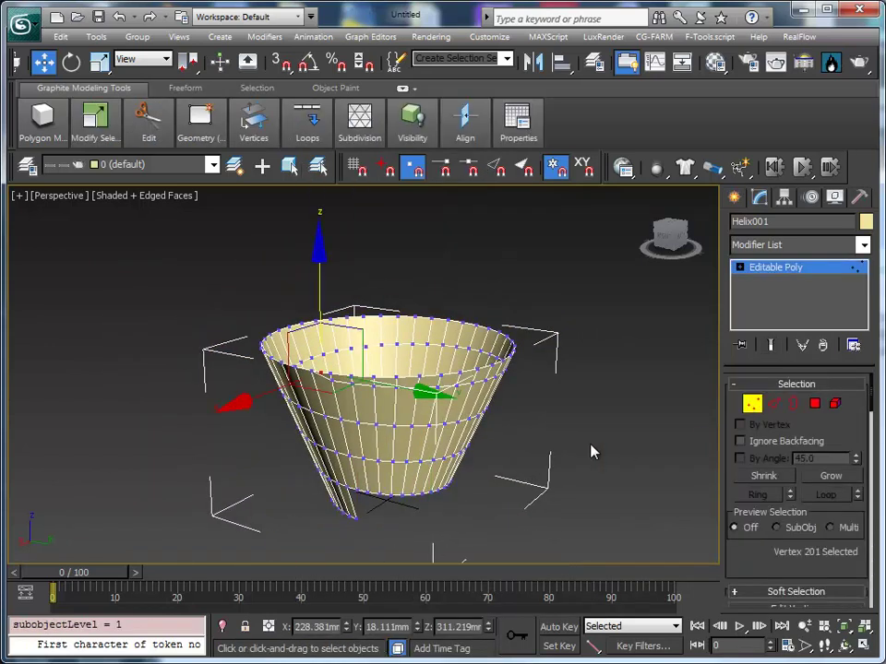
pyautogui.hotkey('ctrl', 'a')
pyautogui.press('r')
pyautogui.moveTo(393, 253); pyautogui.dragTo(504, 367)
pyautogui.click(750, 404)
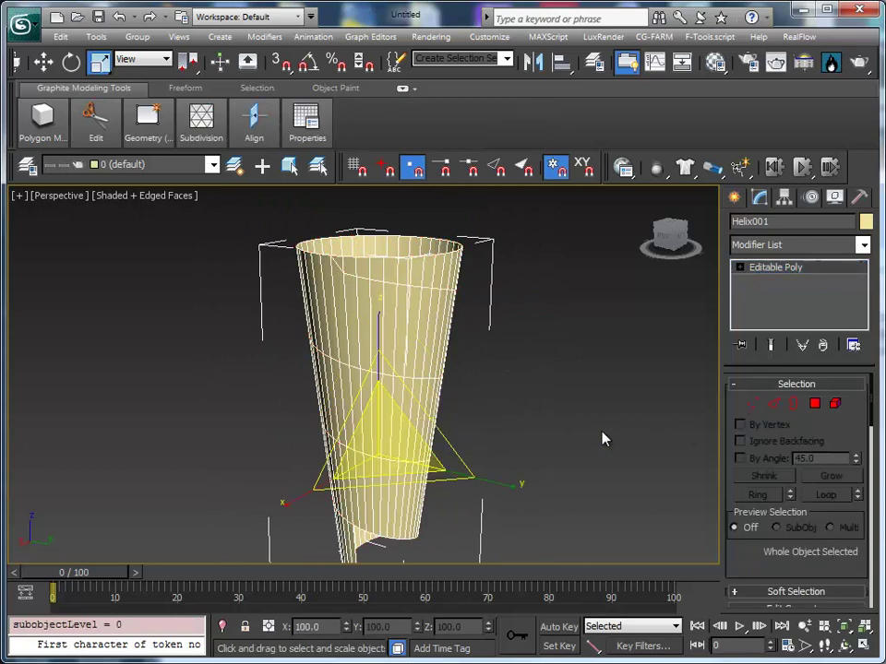
pyautogui.scroll(5, 506, 394)
pyautogui.scroll(2, 507, 395)
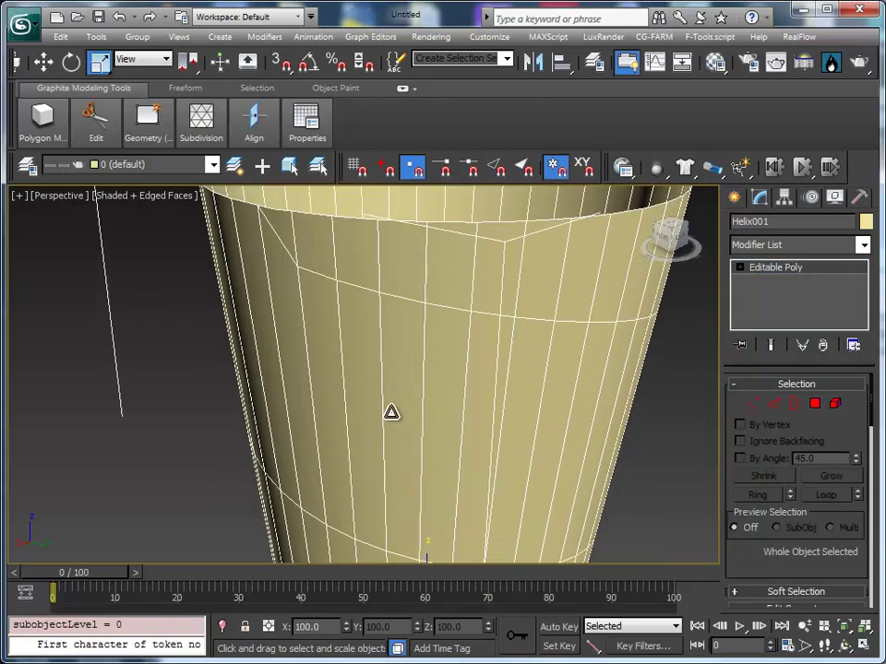
# - Select the cone's vertical edges and connect them with 2 segments
pyautogui.click(773, 403)
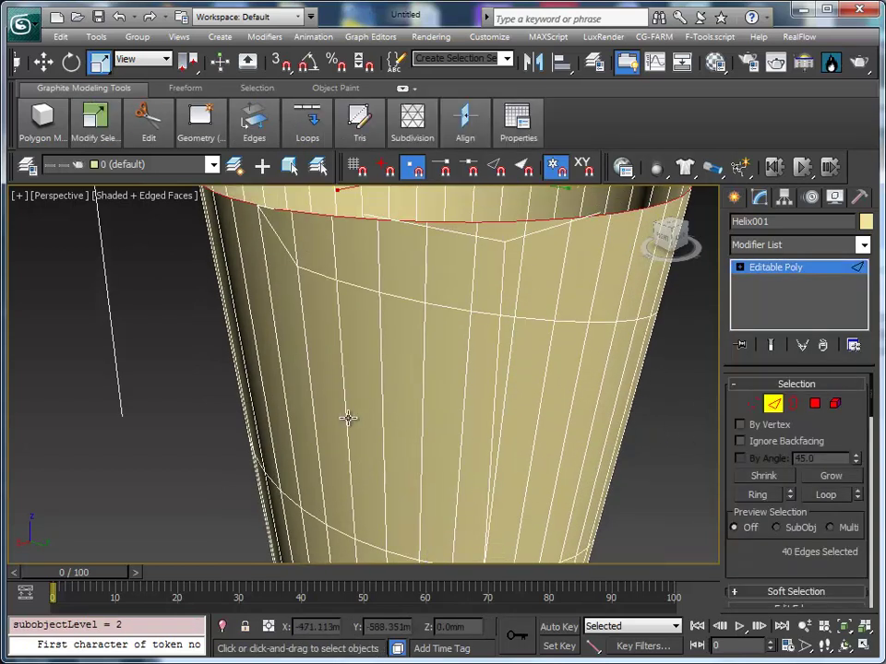
pyautogui.click(379, 495)
pyautogui.click(385, 460)
pyautogui.keyDown('shift'); pyautogui.click(435, 460); pyautogui.keyUp('shift')
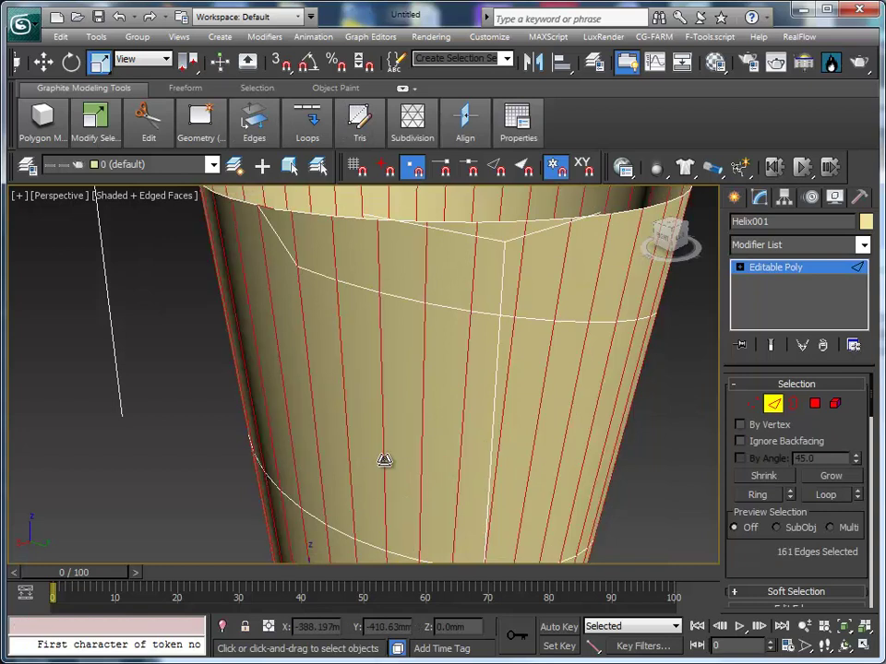
pyautogui.scroll(-4, 501, 449)
pyautogui.moveTo(453, 434)
pyautogui.keyDown('alt'); pyautogui.mouseDown(button='middle')
pyautogui.moveTo(545, 382)
pyautogui.moveTo(459, 421)
pyautogui.mouseUp(button='middle'); pyautogui.keyUp('alt')
pyautogui.rightClick(461, 417)
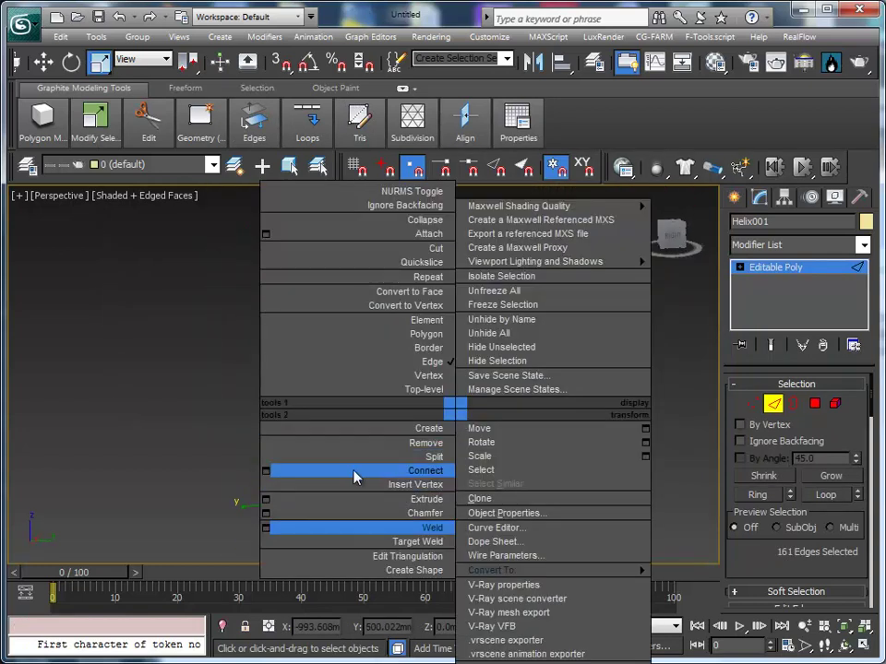
pyautogui.click(267, 472)
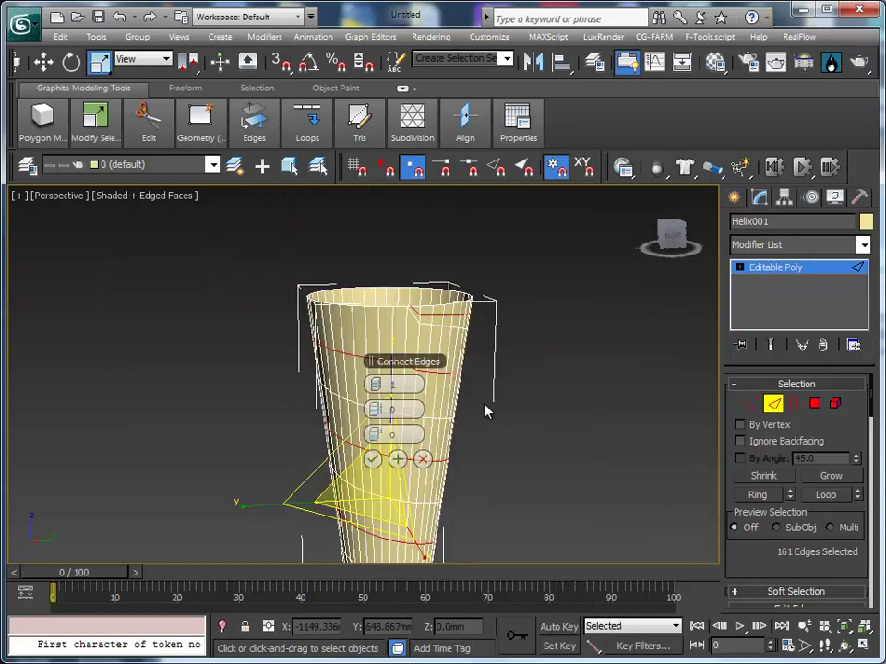
pyautogui.click(384, 385)
pyautogui.click(372, 459)
# - Scale the new edge rings outward so the sides bulge in waves, then deselect them
pyautogui.moveTo(538, 442)
pyautogui.keyDown('alt'); pyautogui.mouseDown(button='middle')
pyautogui.moveTo(500, 463)
pyautogui.moveTo(506, 456)
pyautogui.moveTo(579, 474)
pyautogui.moveTo(446, 447)
pyautogui.mouseUp(button='middle'); pyautogui.keyUp('alt')
pyautogui.scroll(3, 571, 469)
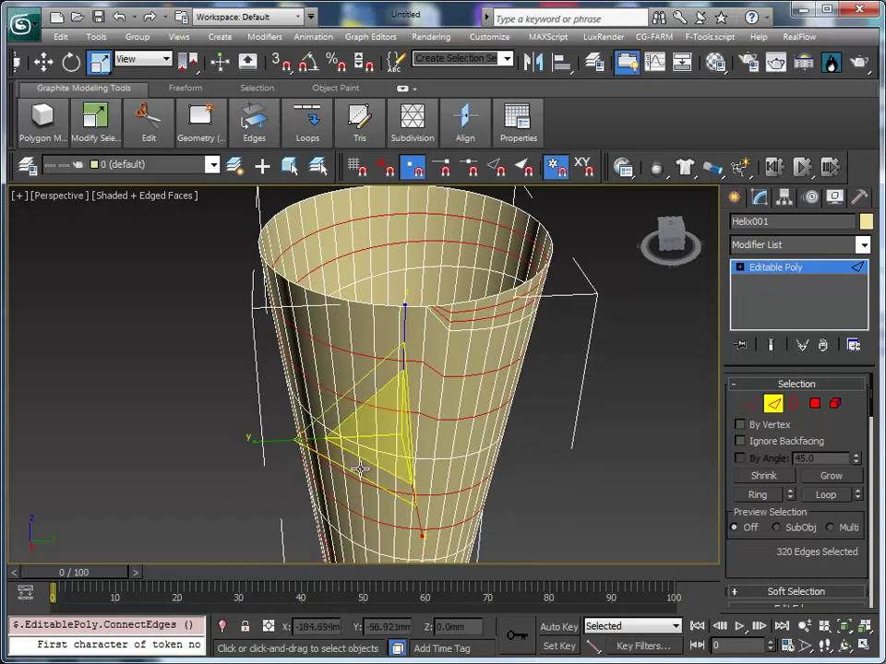
pyautogui.moveTo(360, 469); pyautogui.dragTo(355, 471)
pyautogui.keyDown('alt'); pyautogui.moveTo(355, 471); pyautogui.dragTo(419, 419, button='middle'); pyautogui.keyUp('alt')
pyautogui.scroll(-4, 451, 494)
pyautogui.moveTo(451, 495)
pyautogui.keyDown('alt'); pyautogui.mouseDown(button='middle')
pyautogui.moveTo(396, 406)
pyautogui.moveTo(417, 361)
pyautogui.moveTo(548, 375)
pyautogui.moveTo(571, 429)
pyautogui.moveTo(451, 411)
pyautogui.moveTo(471, 417)
pyautogui.mouseUp(button='middle'); pyautogui.keyUp('alt')
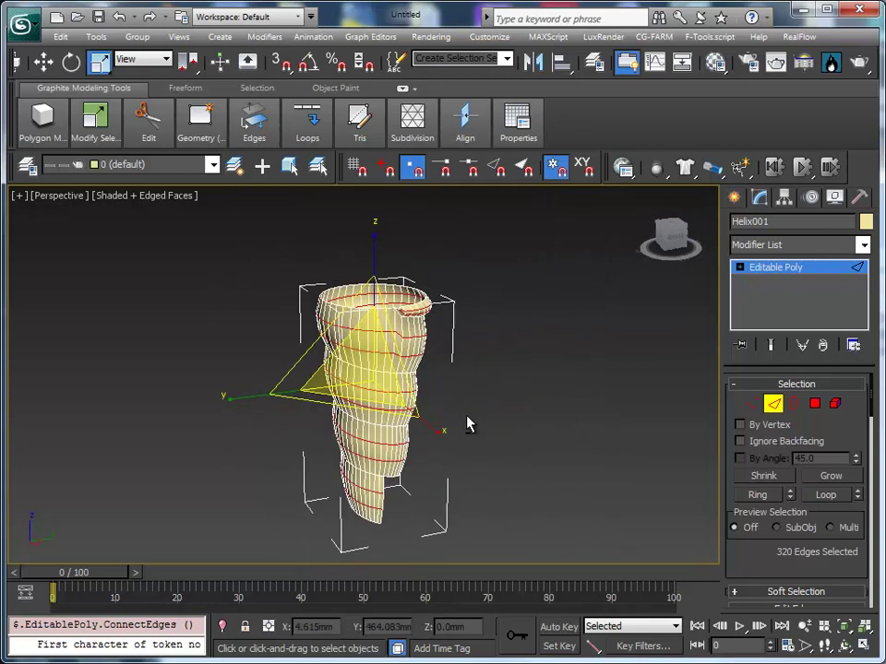
pyautogui.scroll(2, 471, 418)
pyautogui.scroll(3, 472, 429)
pyautogui.click(585, 434)
pyautogui.keyDown('alt'); pyautogui.moveTo(565, 459); pyautogui.dragTo(600, 452, button='middle'); pyautogui.keyUp('alt')
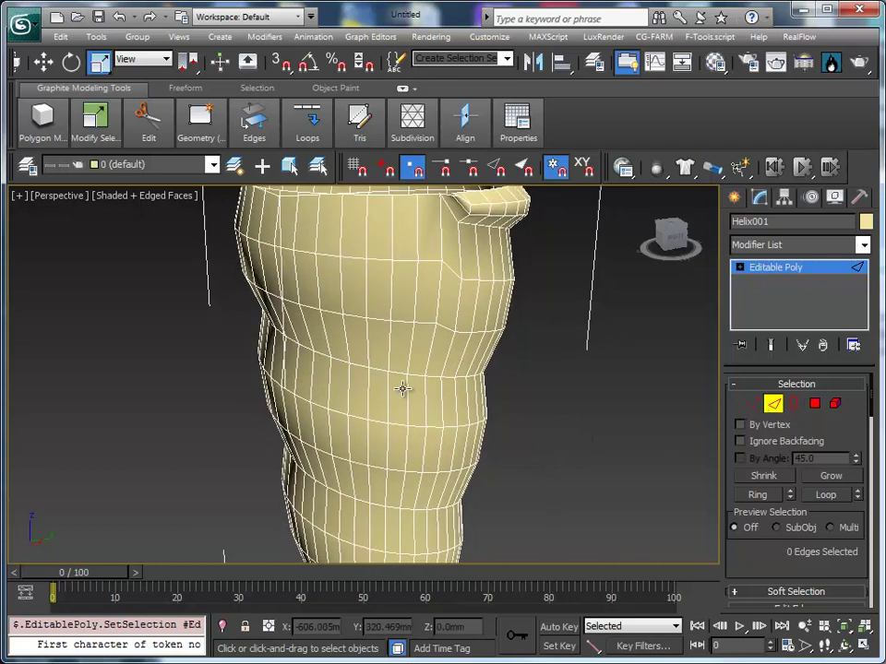
# - Chamfer the spiral edge loop into a band about 8.77 mm wide, and pick a polygon on it
pyautogui.doubleClick(399, 372)
pyautogui.moveTo(400, 371)
pyautogui.keyDown('alt'); pyautogui.mouseDown(button='middle')
pyautogui.moveTo(544, 408)
pyautogui.moveTo(559, 402)
pyautogui.moveTo(546, 410)
pyautogui.mouseUp(button='middle'); pyautogui.keyUp('alt')
pyautogui.rightClick(374, 405)
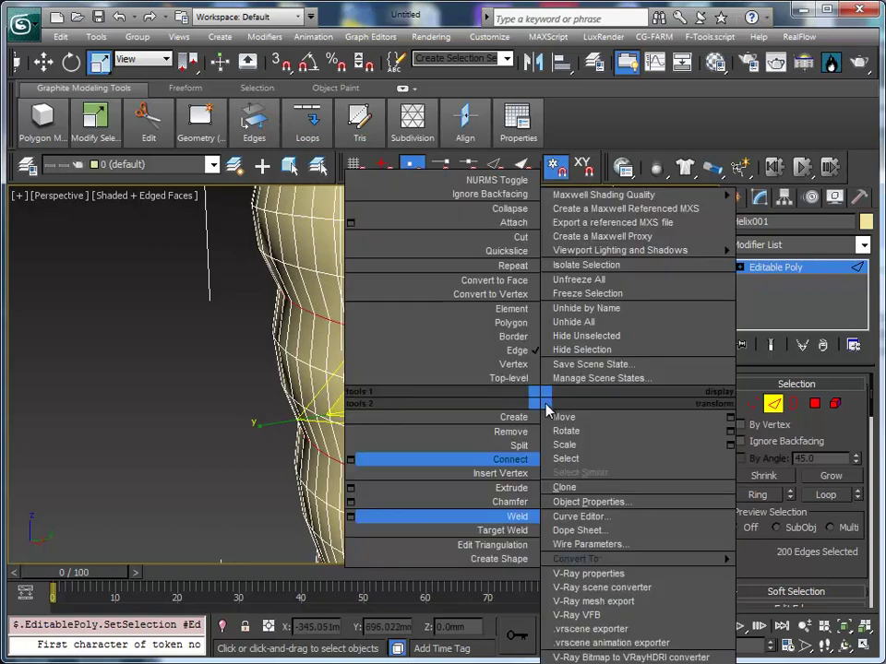
pyautogui.click(392, 498)
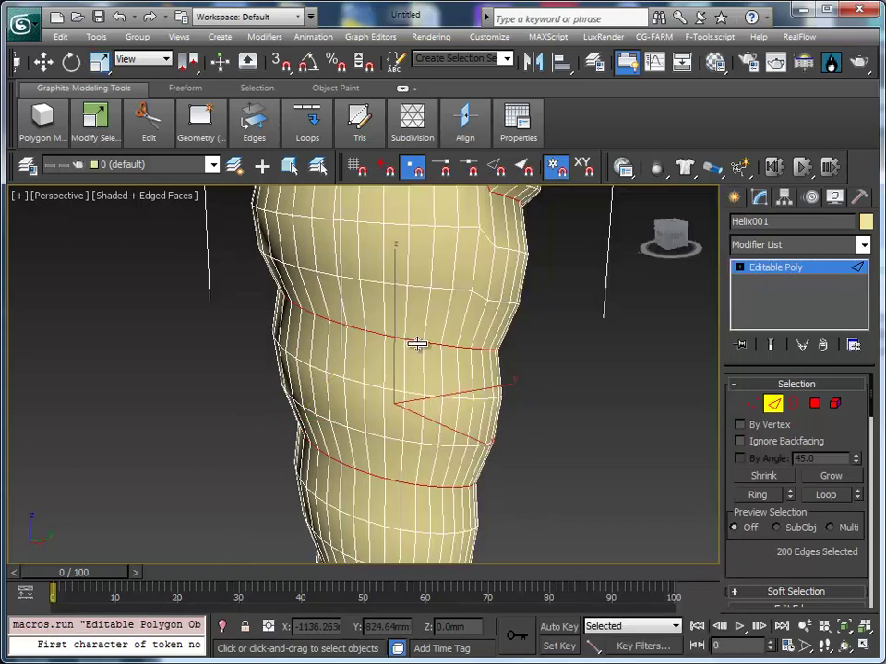
pyautogui.moveTo(414, 342); pyautogui.dragTo(421, 302)
pyautogui.scroll(2, 604, 476)
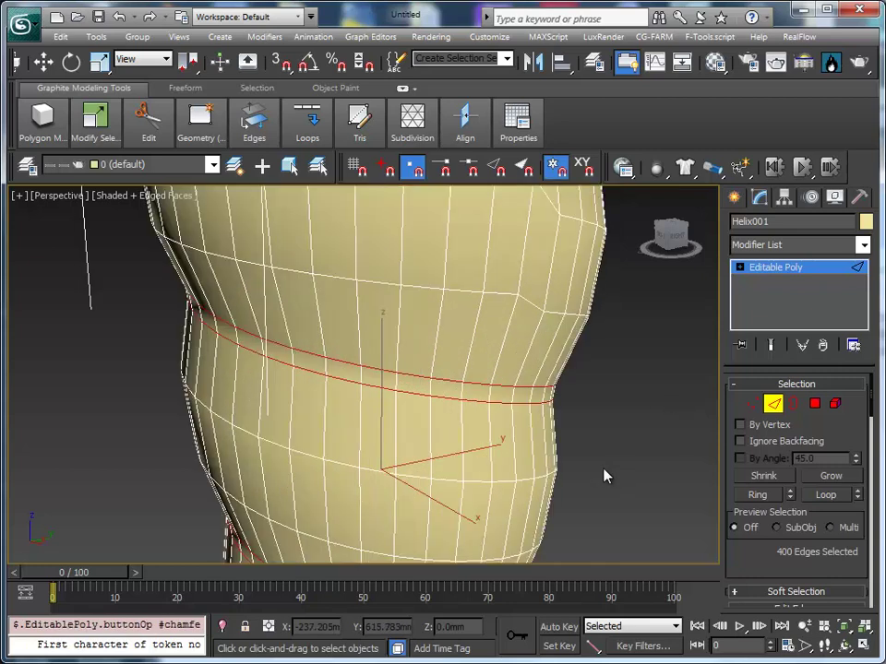
pyautogui.click(815, 407)
pyautogui.click(412, 381)
# - Extrude the 200 spiral band polygons by Local Normal at -17.682 mm
pyautogui.keyDown('shift'); pyautogui.click(403, 408); pyautogui.keyUp('shift')
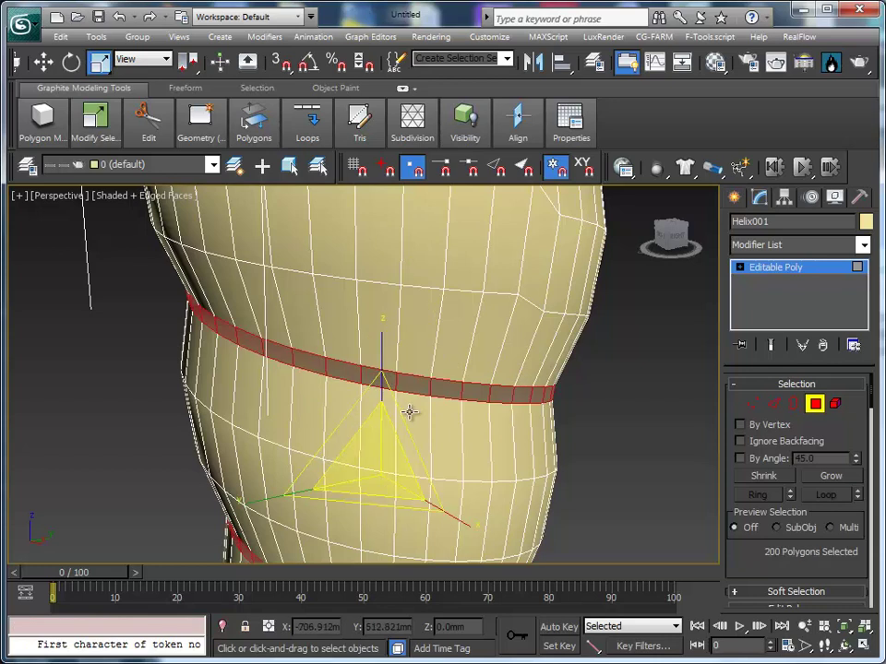
pyautogui.rightClick(443, 430)
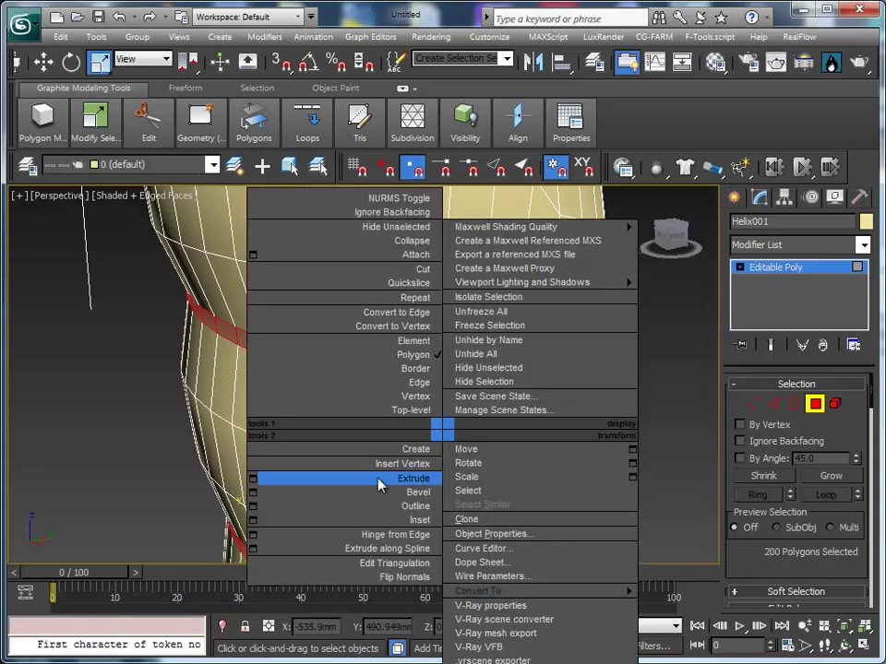
pyautogui.click(253, 478)
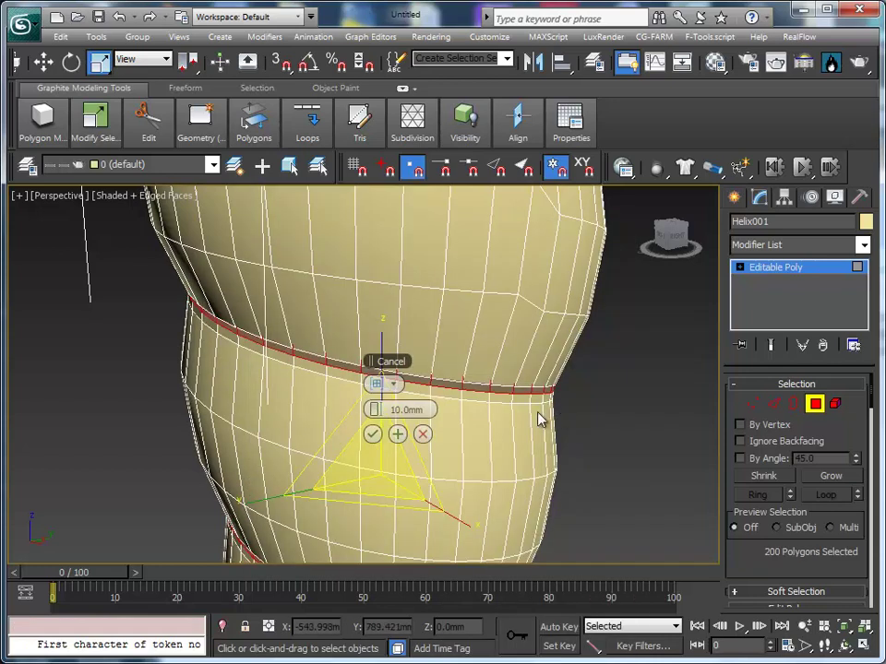
pyautogui.click(394, 386)
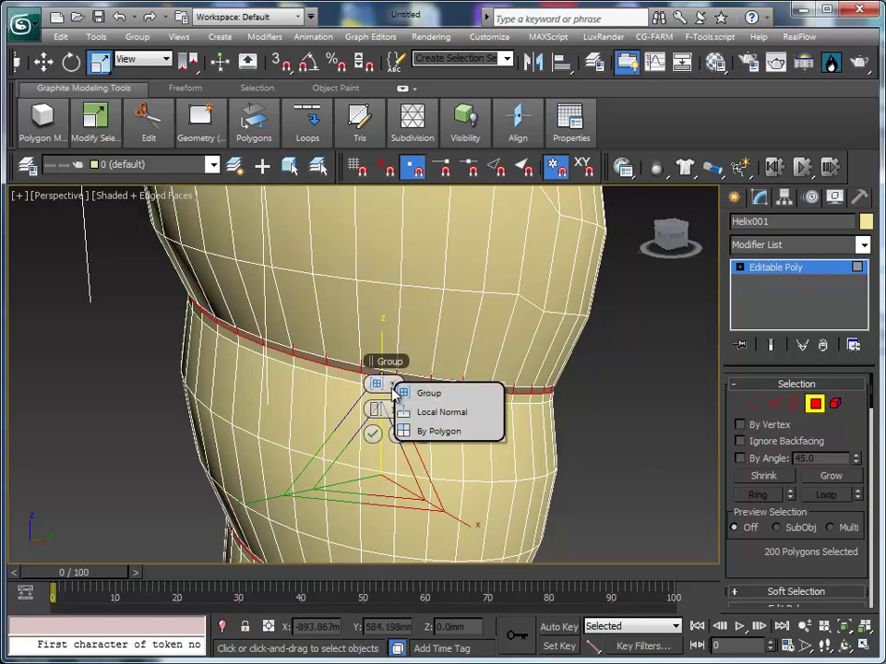
pyautogui.click(395, 385)
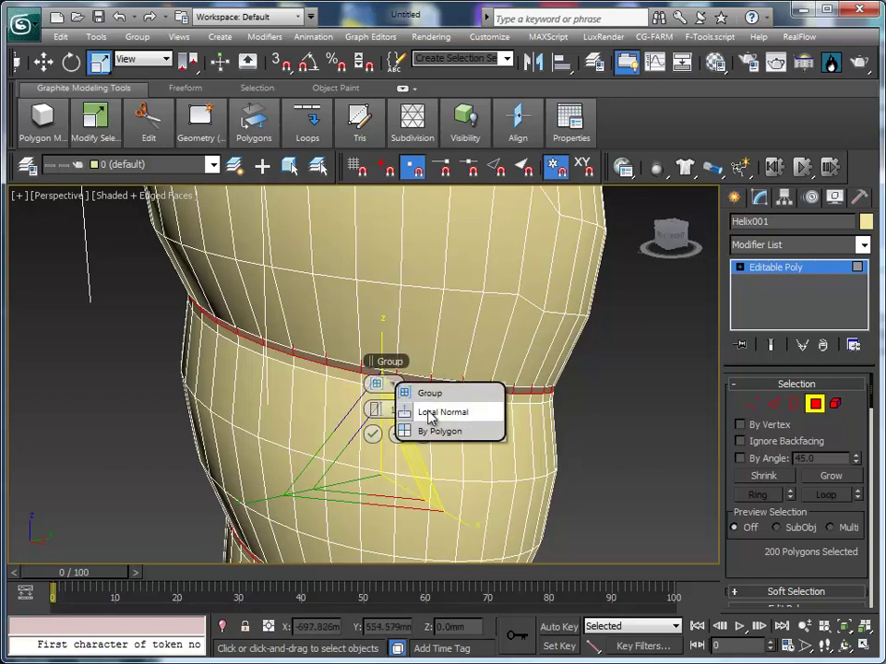
pyautogui.click(430, 412)
pyautogui.moveTo(383, 415)
pyautogui.mouseDown()
pyautogui.moveTo(263, 389)
pyautogui.moveTo(275, 388)
pyautogui.moveTo(265, 393)
pyautogui.mouseUp()
pyautogui.moveTo(369, 480)
pyautogui.mouseDown(button='middle')
pyautogui.moveTo(457, 420)
pyautogui.moveTo(585, 424)
pyautogui.moveTo(538, 451)
pyautogui.moveTo(540, 496)
pyautogui.moveTo(431, 480)
pyautogui.moveTo(500, 469)
pyautogui.moveTo(660, 416)
pyautogui.mouseUp(button='middle')
pyautogui.scroll(-5, 458, 420)
pyautogui.click(370, 433)
pyautogui.scroll(5, 497, 456)
pyautogui.scroll(-5, 501, 453)
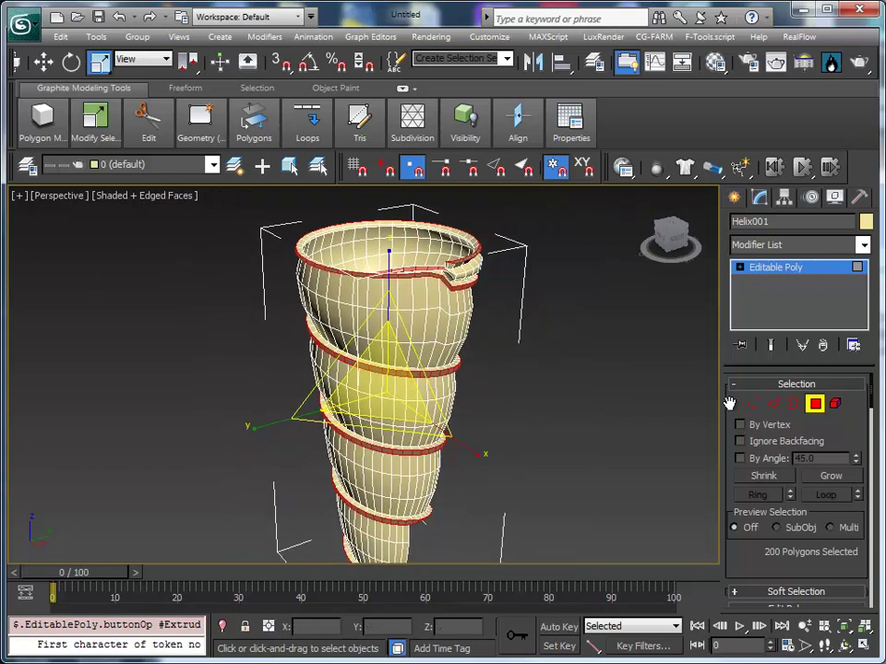
pyautogui.click(809, 408)
pyautogui.moveTo(603, 431)
pyautogui.keyDown('alt'); pyautogui.mouseDown(button='middle')
pyautogui.moveTo(514, 373)
pyautogui.moveTo(302, 314)
pyautogui.moveTo(427, 341)
pyautogui.moveTo(591, 310)
pyautogui.moveTo(571, 474)
pyautogui.moveTo(476, 492)
pyautogui.mouseUp(button='middle'); pyautogui.keyUp('alt')
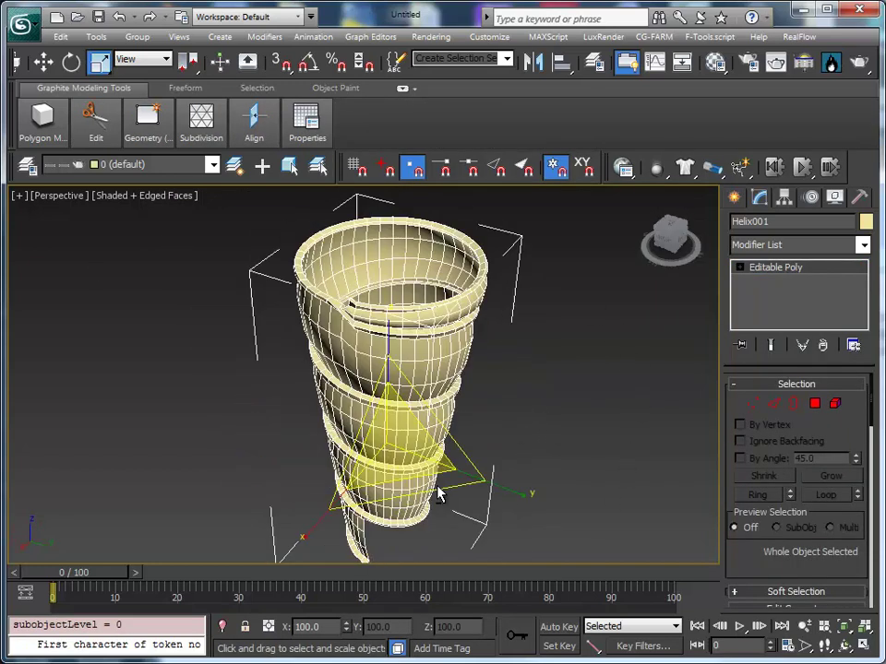
# - Add a TurboSmooth modifier with 1 iteration on top of the cup
pyautogui.moveTo(494, 422); pyautogui.dragTo(508, 442, button='middle')
pyautogui.click(265, 37)
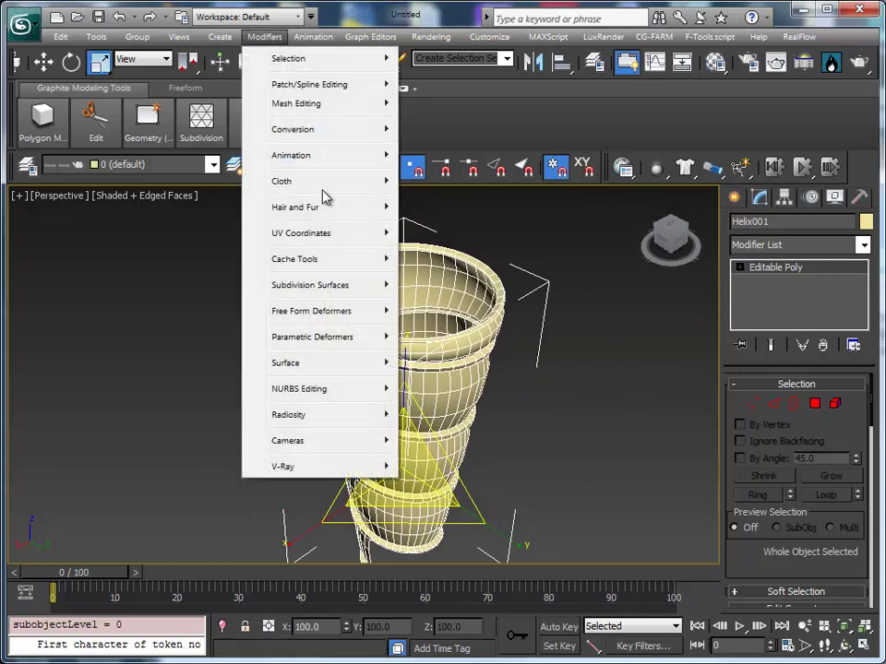
pyautogui.moveTo(310, 285)
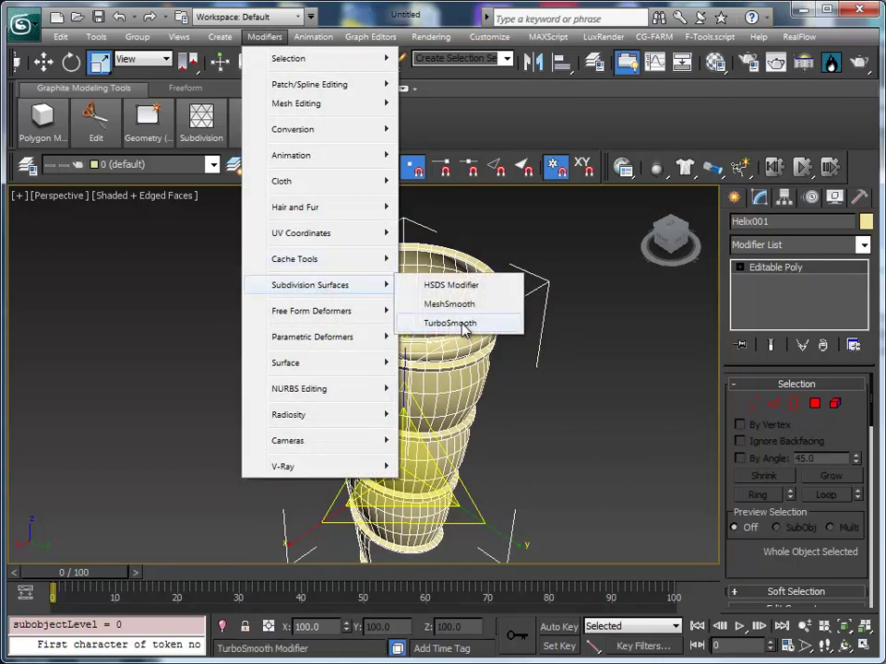
pyautogui.click(464, 325)
pyautogui.press('F4')
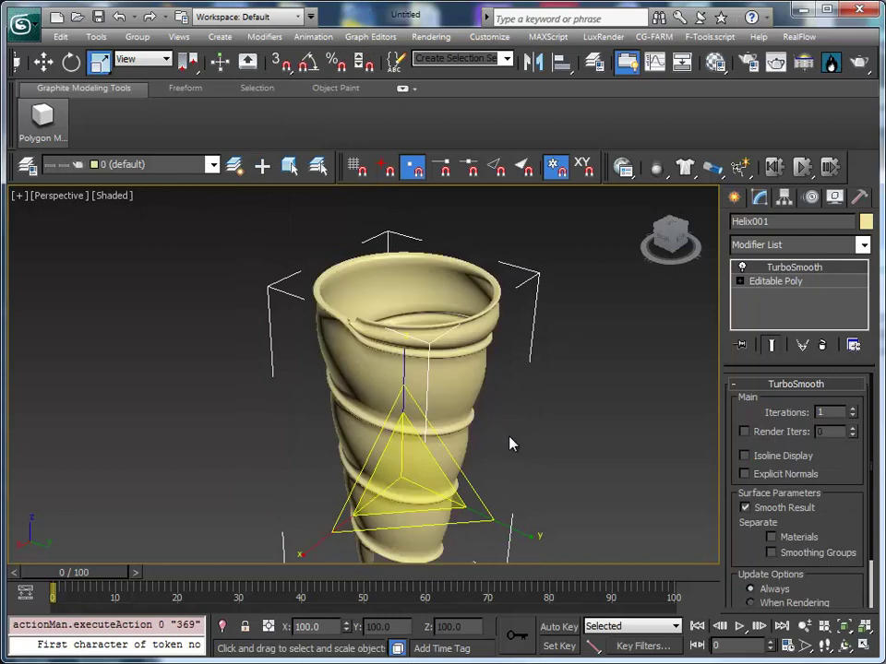
pyautogui.moveTo(480, 441)
pyautogui.keyDown('alt'); pyautogui.mouseDown(button='middle')
pyautogui.moveTo(605, 366)
pyautogui.moveTo(460, 449)
pyautogui.moveTo(557, 462)
pyautogui.moveTo(280, 440)
pyautogui.moveTo(356, 429)
pyautogui.mouseUp(button='middle'); pyautogui.keyUp('alt')
# - Return to the Editable Poly level in Edge mode with edged faces shown
pyautogui.click(728, 281)
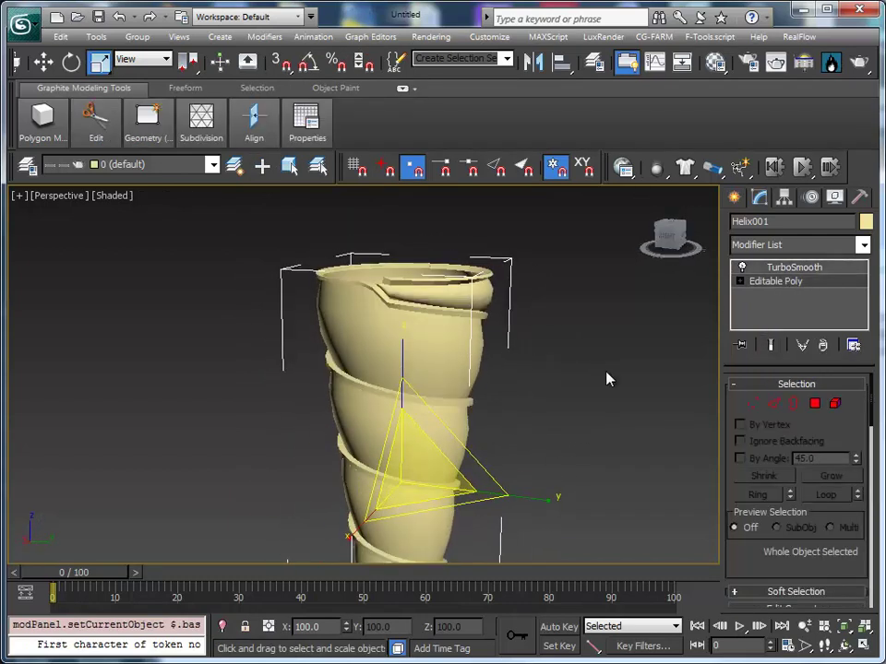
pyautogui.scroll(2, 538, 402)
pyautogui.press('F4')
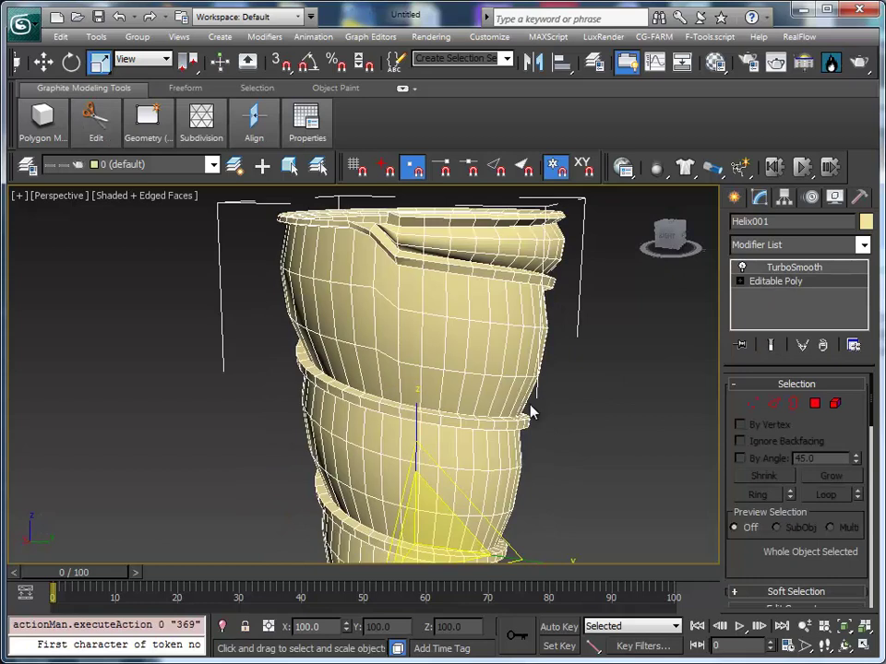
pyautogui.scroll(2, 531, 387)
pyautogui.scroll(2, 531, 397)
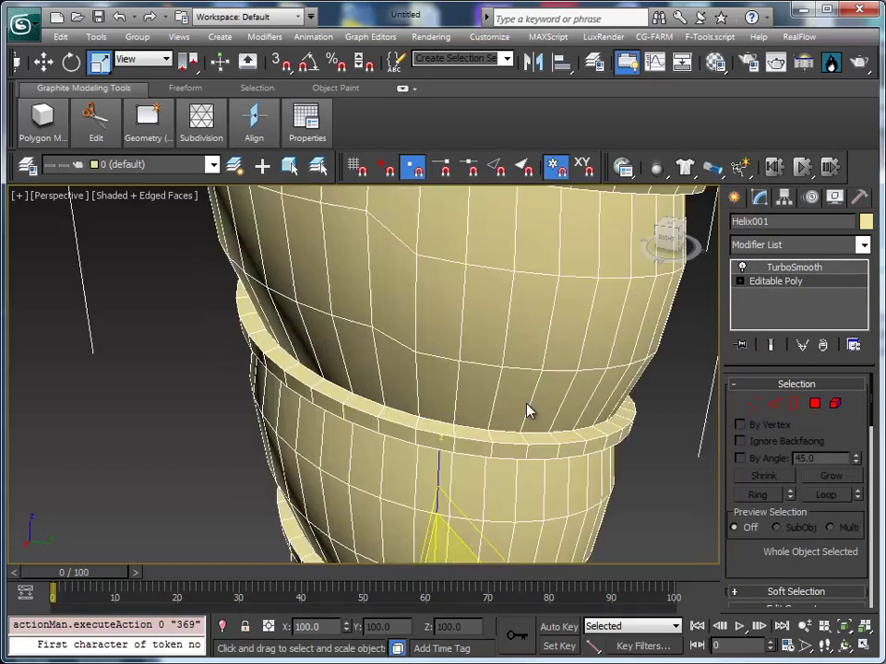
pyautogui.click(773, 404)
# - Chamfer the ridge edge loop, doubling it from 402 to 804 edges
pyautogui.doubleClick(400, 410)
pyautogui.moveTo(400, 411)
pyautogui.keyDown('alt'); pyautogui.mouseDown(button='middle')
pyautogui.moveTo(435, 455)
pyautogui.moveTo(497, 369)
pyautogui.moveTo(470, 267)
pyautogui.moveTo(405, 358)
pyautogui.moveTo(396, 405)
pyautogui.moveTo(183, 323)
pyautogui.mouseUp(button='middle'); pyautogui.keyUp('alt')
pyautogui.rightClick(195, 311)
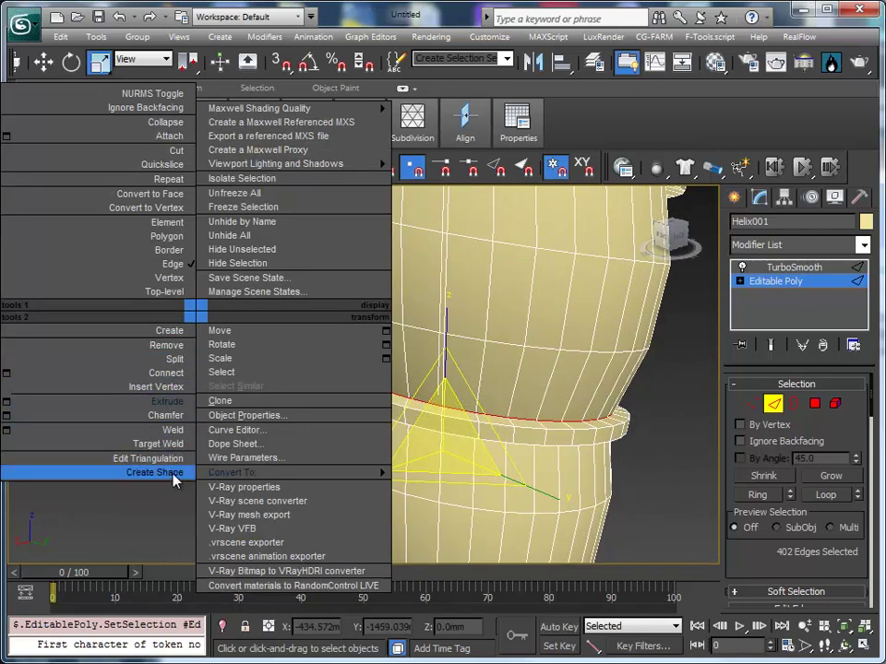
pyautogui.click(177, 431)
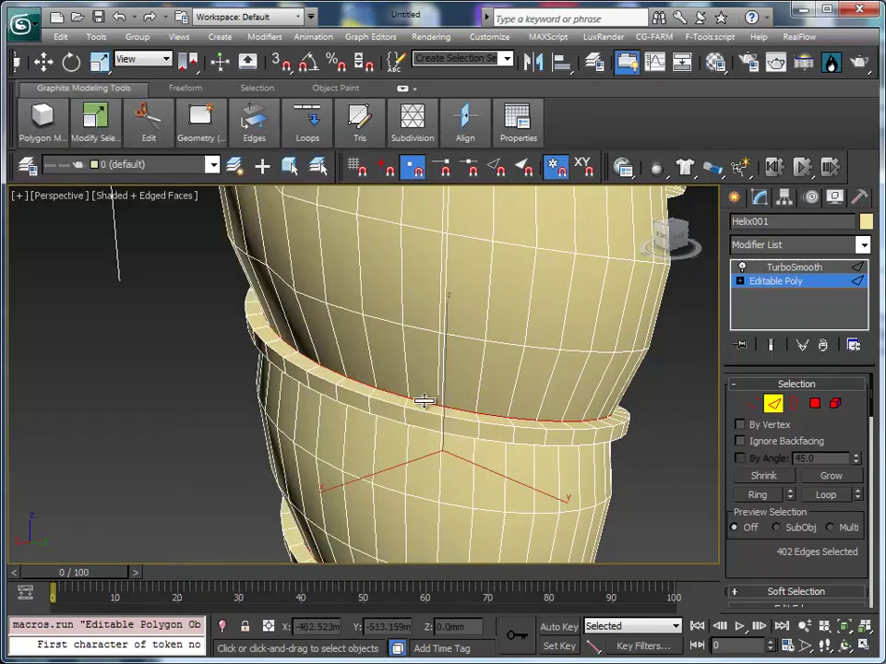
pyautogui.moveTo(423, 400); pyautogui.dragTo(429, 386)
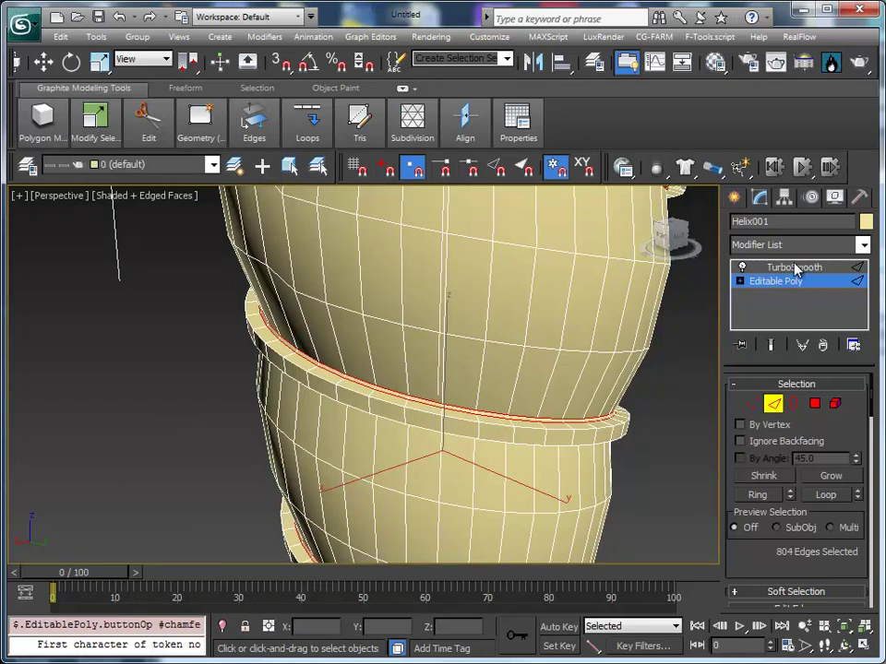
# - View the TurboSmooth result without edged faces, framing the whole cup
pyautogui.click(795, 269)
pyautogui.scroll(-5, 500, 411)
pyautogui.scroll(3, 524, 412)
pyautogui.press('F4')
pyautogui.moveTo(531, 435)
pyautogui.keyDown('alt'); pyautogui.mouseDown(button='middle')
pyautogui.moveTo(488, 446)
pyautogui.moveTo(286, 376)
pyautogui.moveTo(495, 252)
pyautogui.moveTo(657, 346)
pyautogui.moveTo(664, 506)
pyautogui.moveTo(494, 526)
pyautogui.moveTo(417, 356)
pyautogui.moveTo(493, 384)
pyautogui.mouseUp(button='middle'); pyautogui.keyUp('alt')
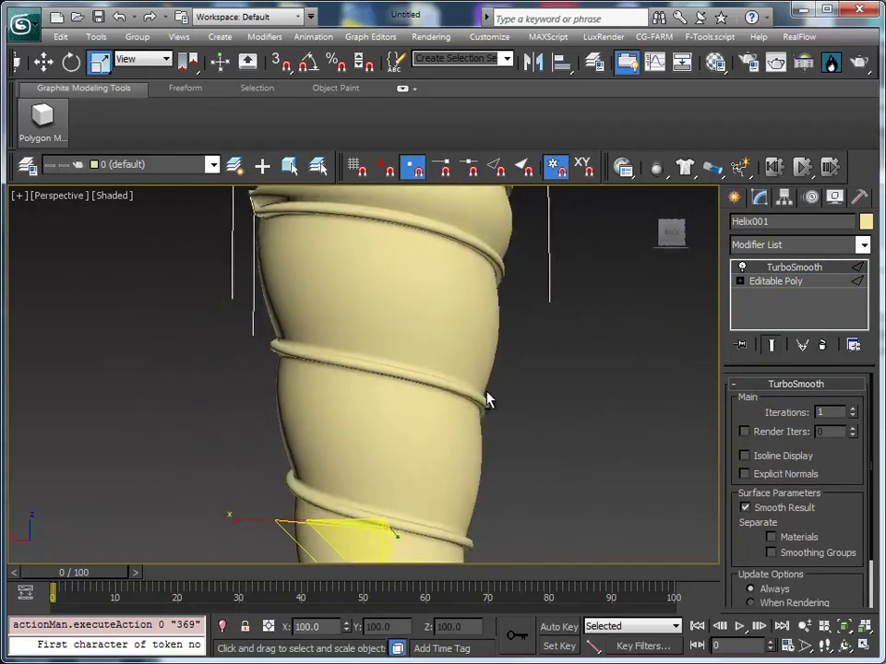
pyautogui.press('z')
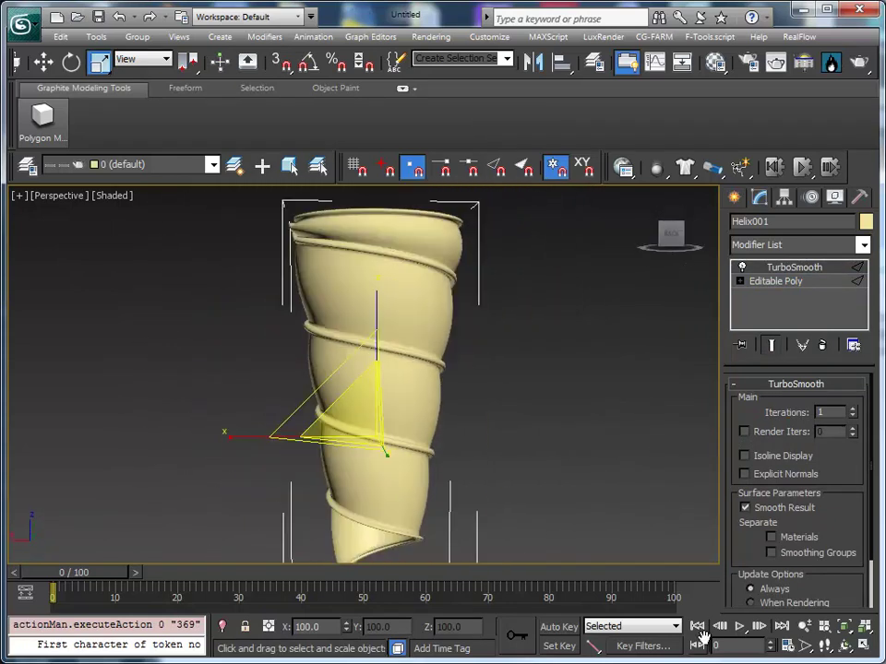